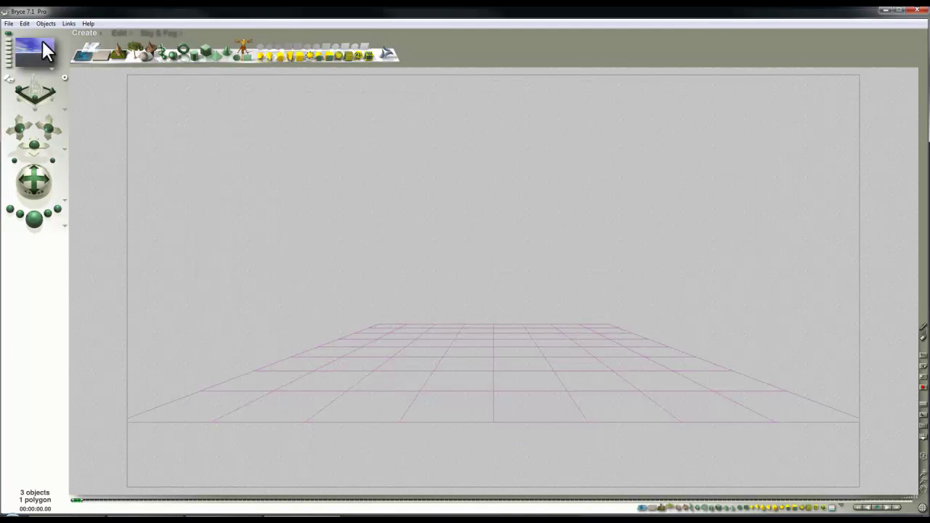
- Set the document aspect ratio to 1 (850 × 850) and switch rendering to 360 panoramic projection
click(10, 30)
click(32, 42)
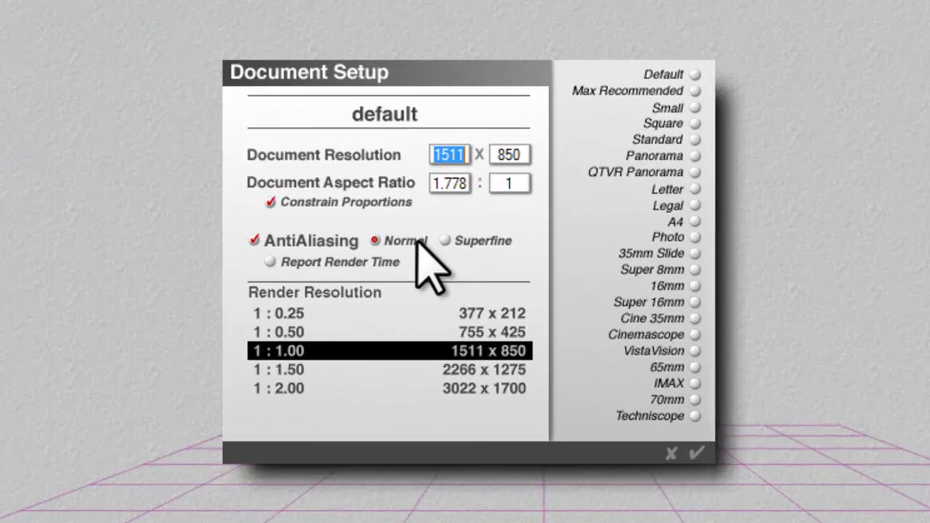
click(450, 183)
text(1)
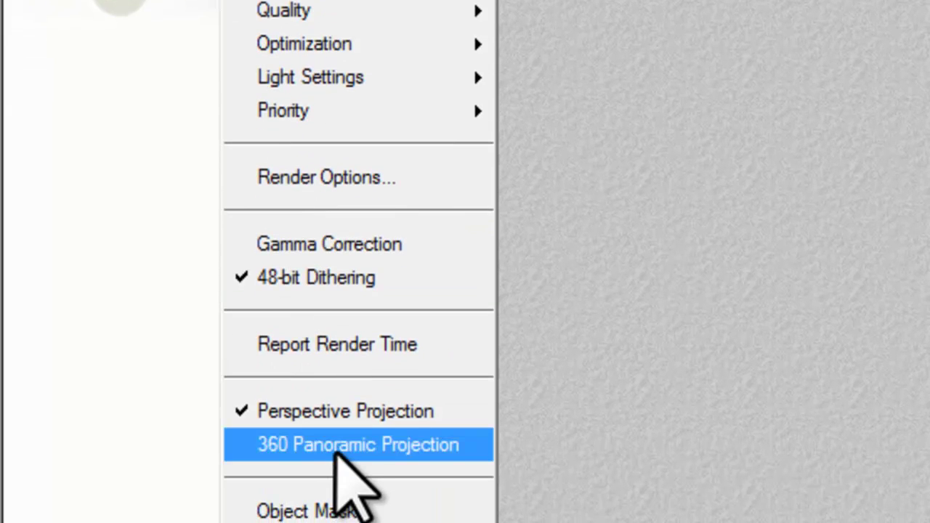
click(335, 450)
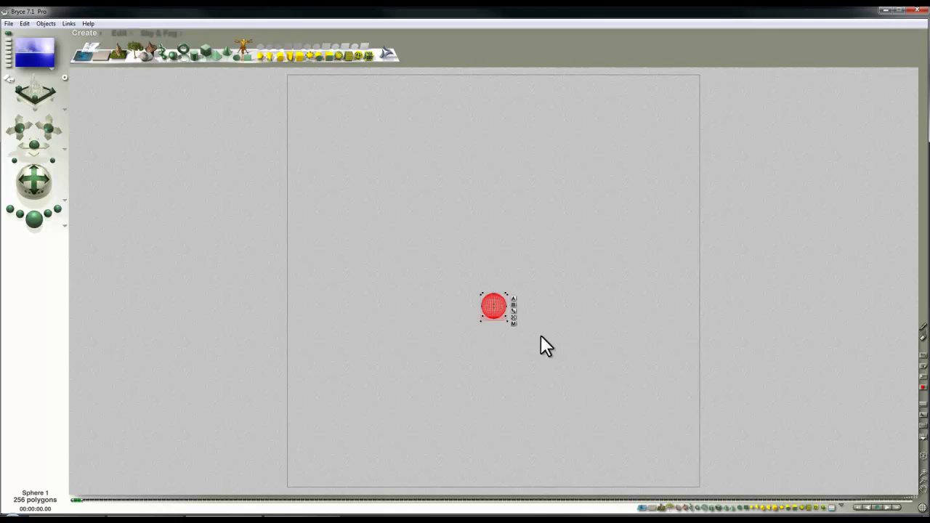
- Give the sphere a material with Diffusion 0, Reflection 100 and Transparency 100
click(513, 323)
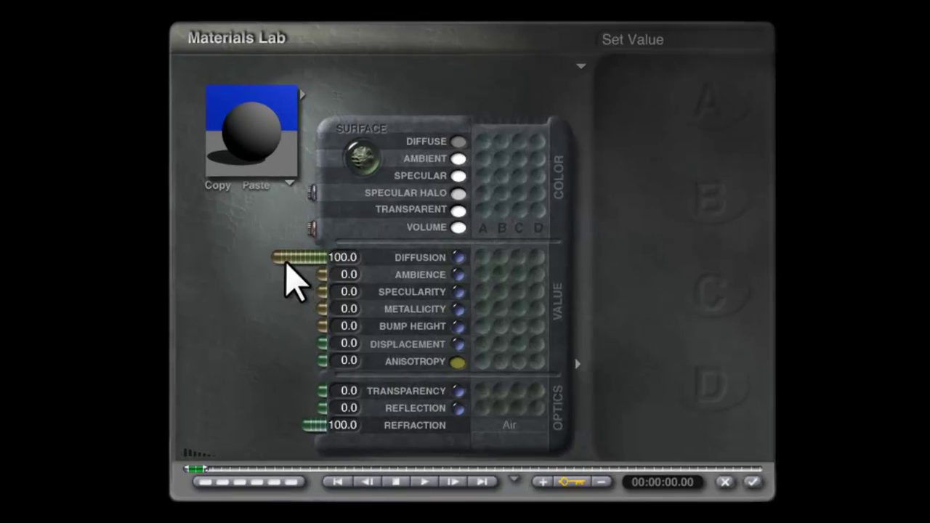
drag(285, 263, 322, 260)
drag(320, 409, 207, 408)
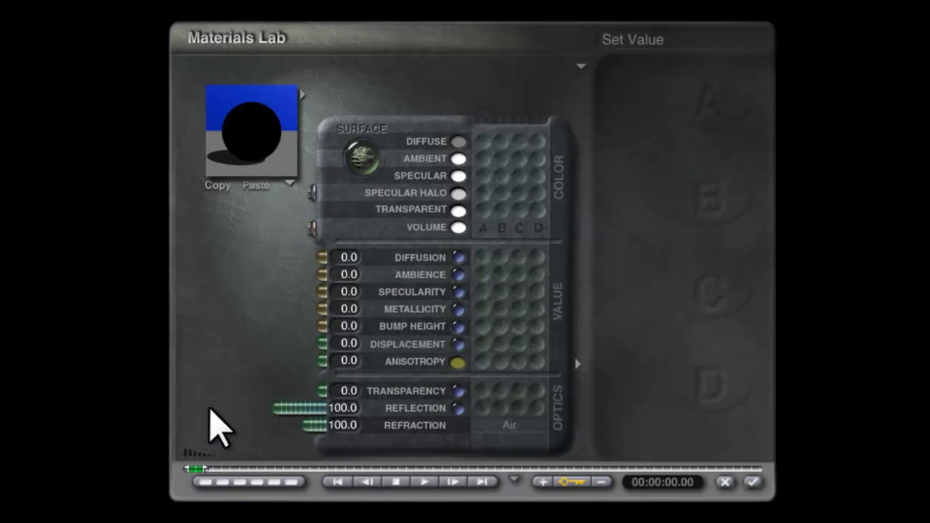
drag(315, 390, 188, 396)
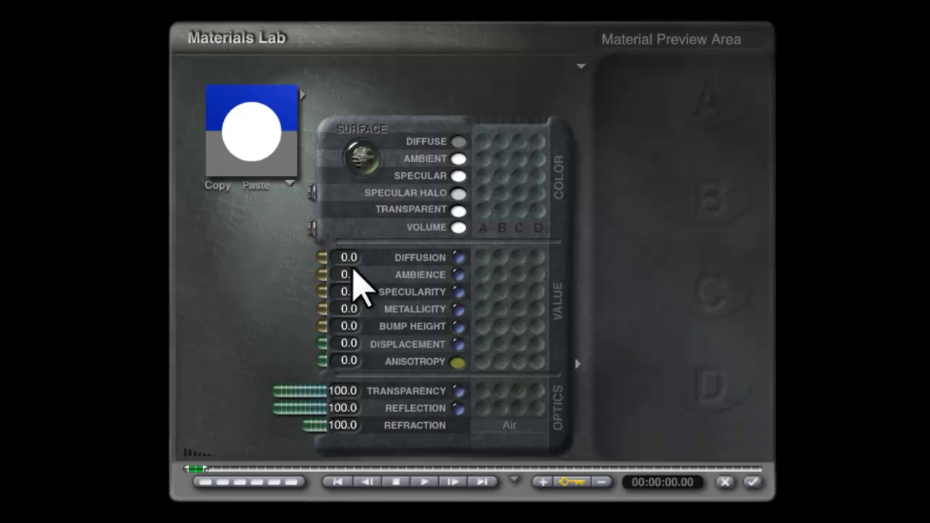
click(750, 481)
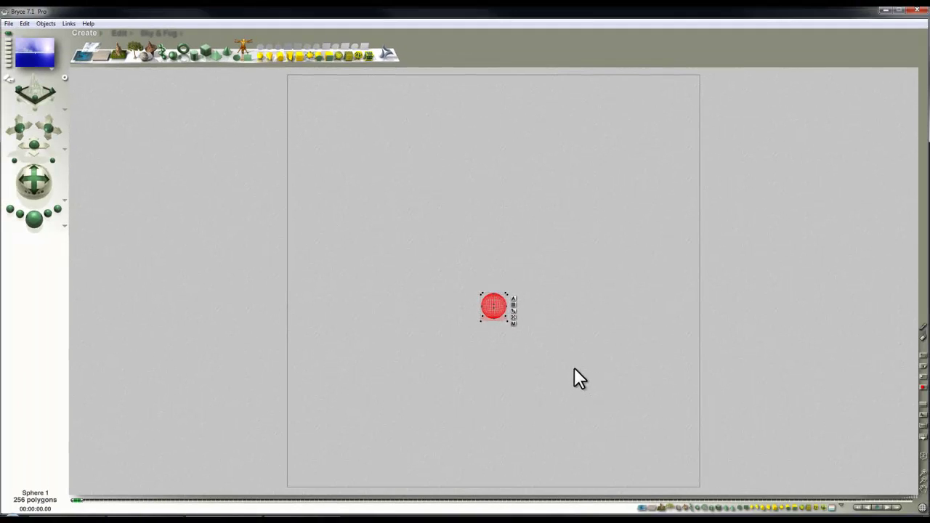
- Resize the sphere in overhead view to enclose the camera, check it from the side, and return to camera view
key(1)
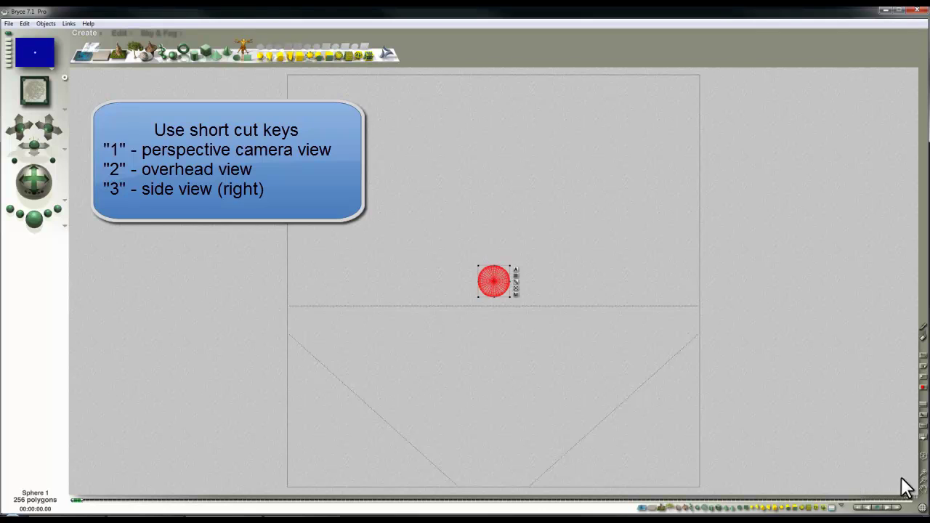
key(2)
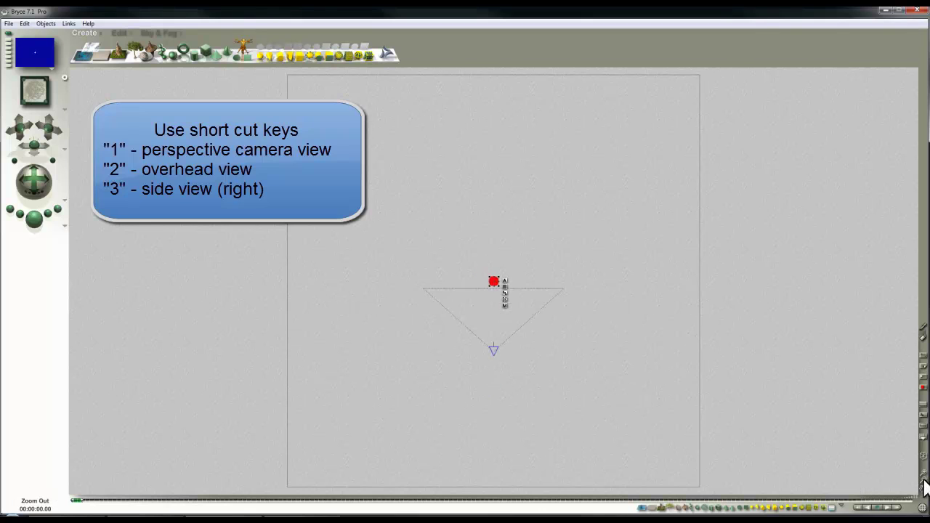
click(118, 33)
drag(123, 48, 569, 275)
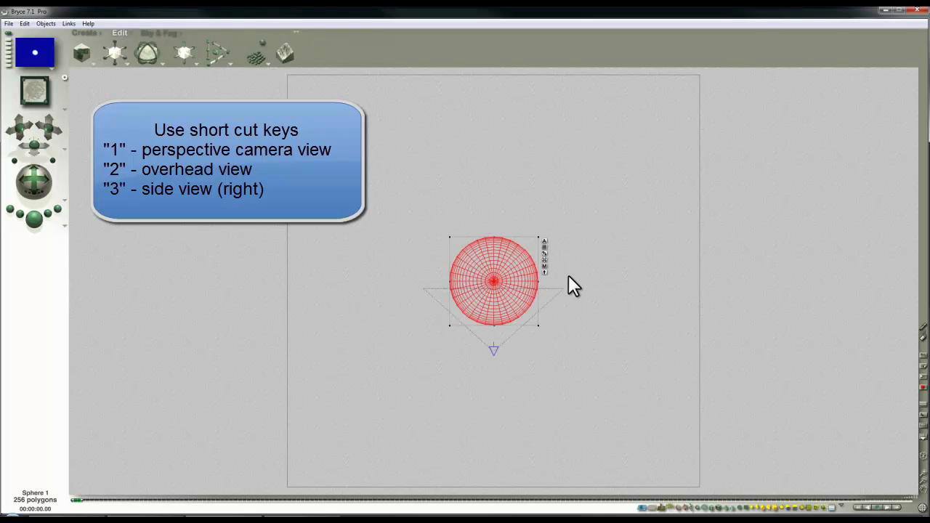
key(3)
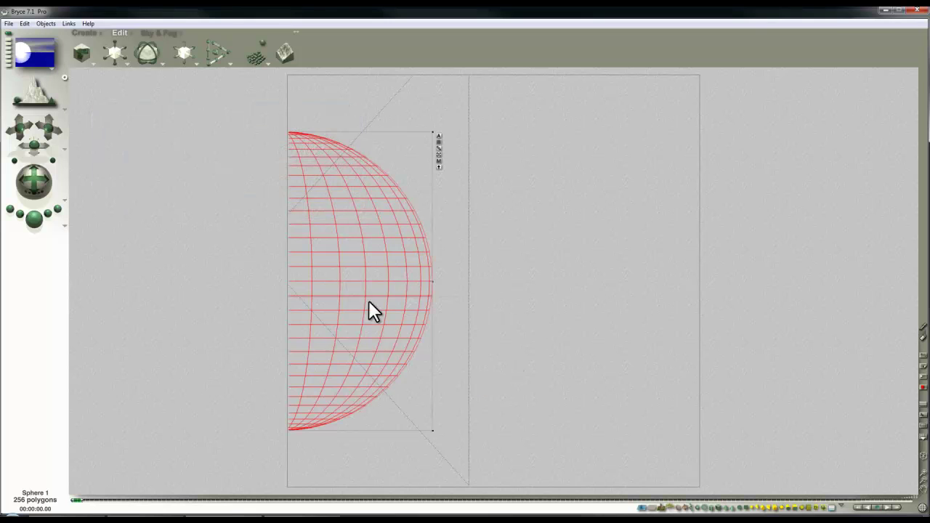
click(923, 486)
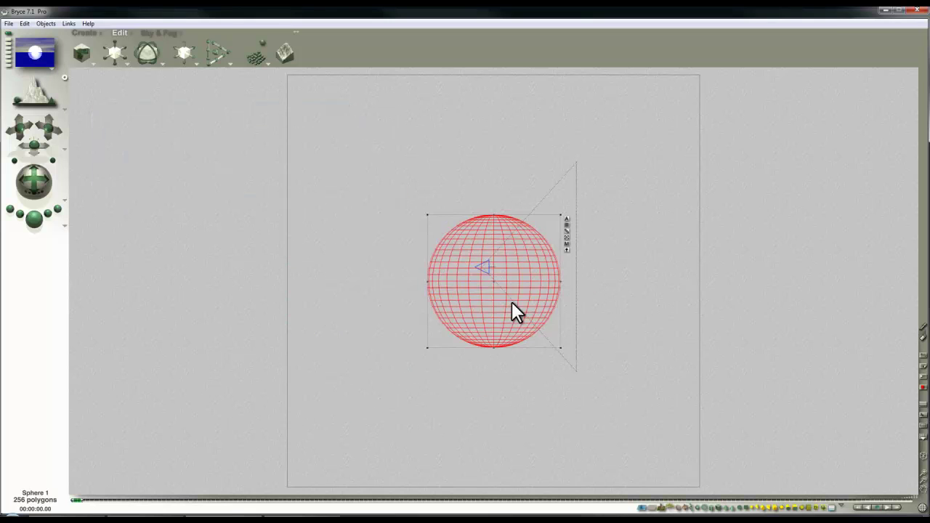
key(1)
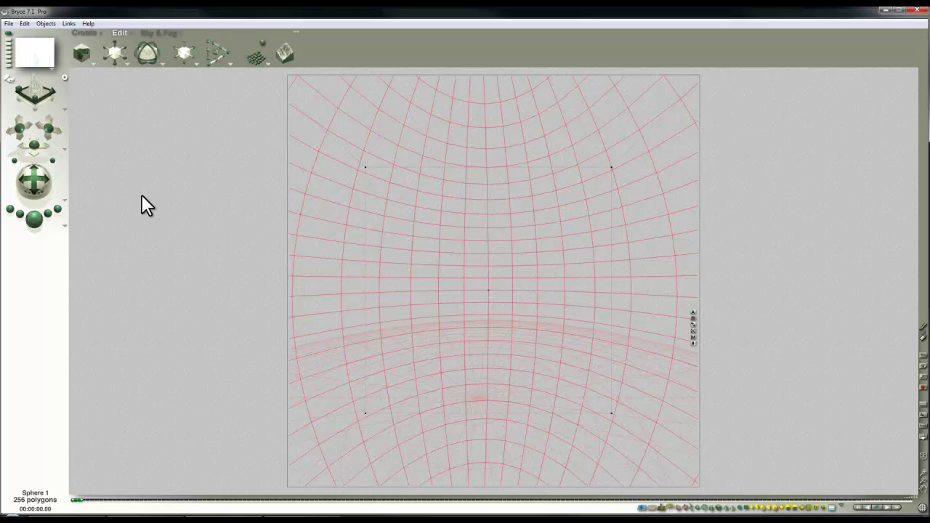
- Run a test render, switch off the sky's clouds, and bring up Render Options
click(33, 221)
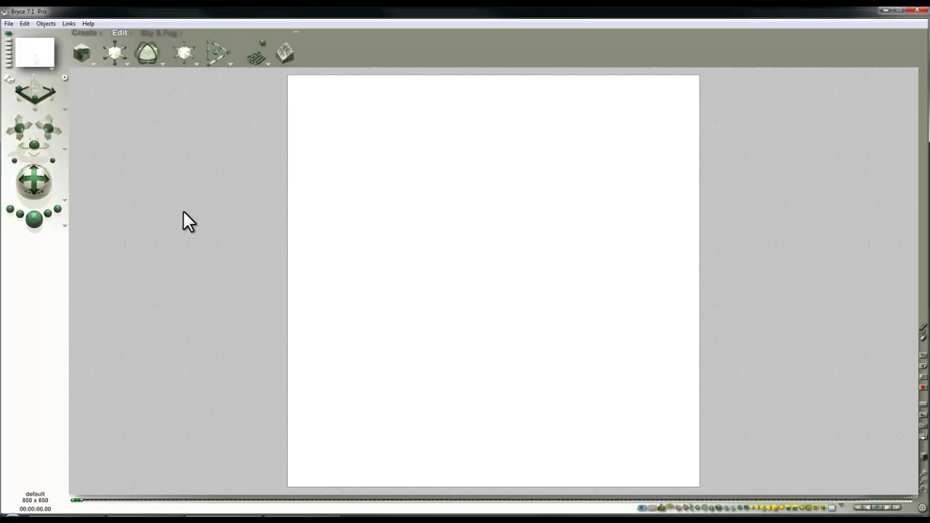
click(166, 33)
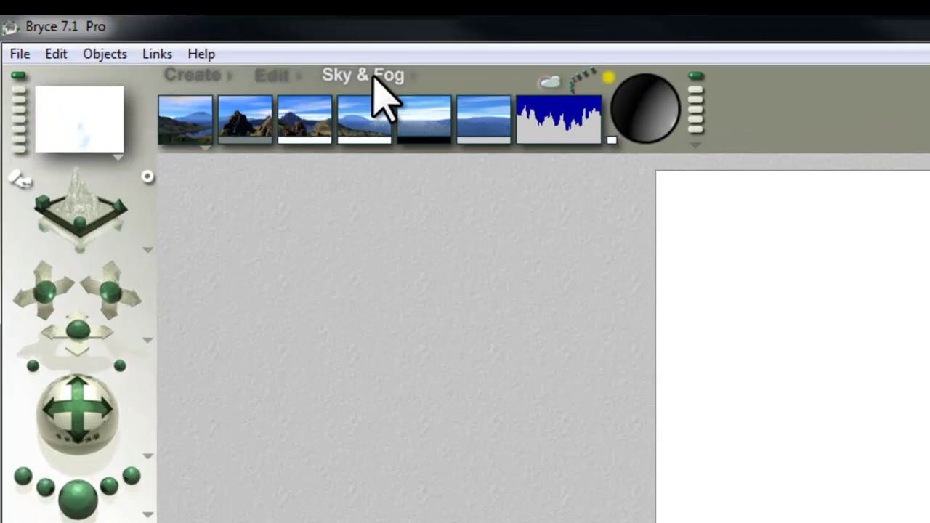
drag(609, 157, 622, 156)
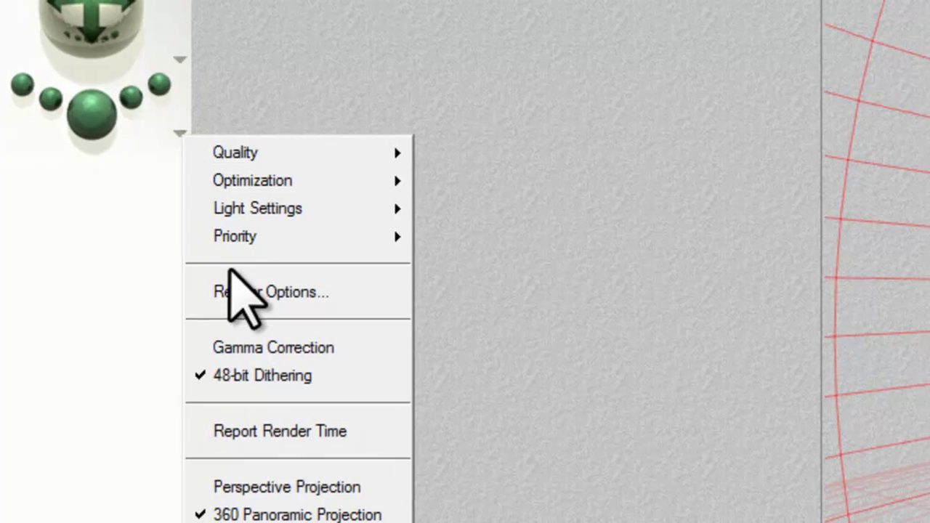
click(231, 291)
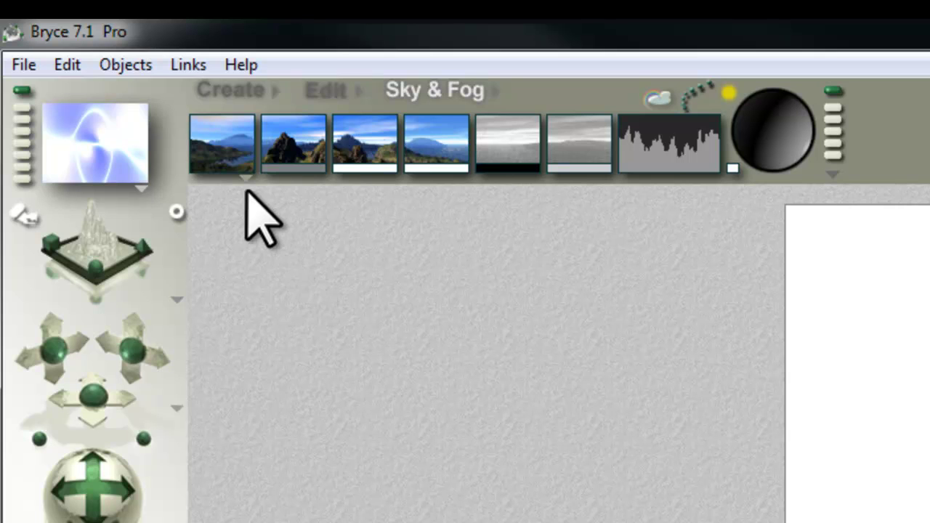
- Turn the atmosphere off, make the sky colour black, and render, stopping before antialiasing
click(245, 180)
click(300, 273)
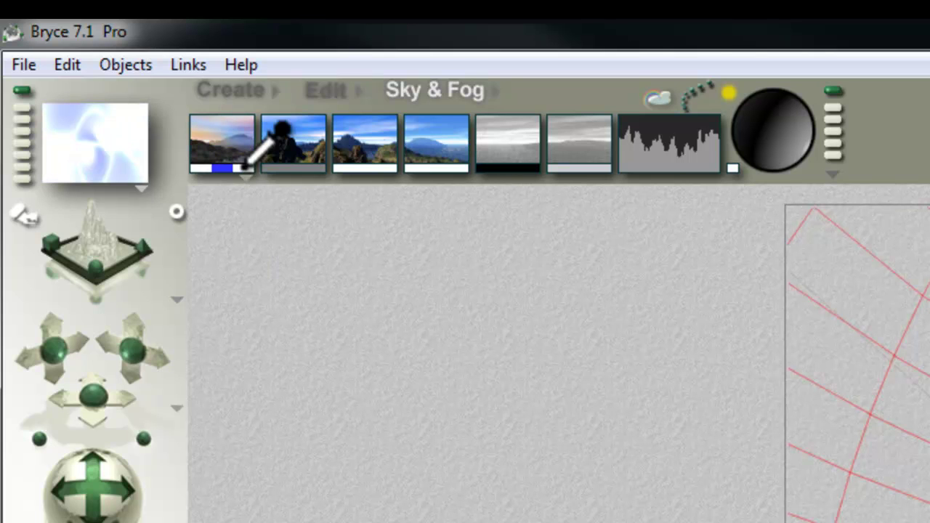
drag(246, 165, 498, 167)
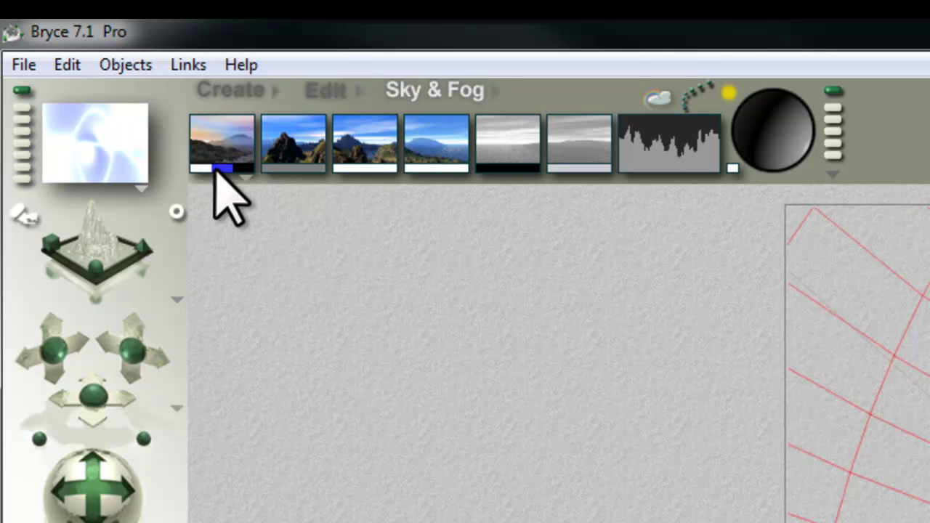
mouse_move(215, 172)
mouse_down()
mouse_move(232, 160)
mouse_move(221, 161)
mouse_up()
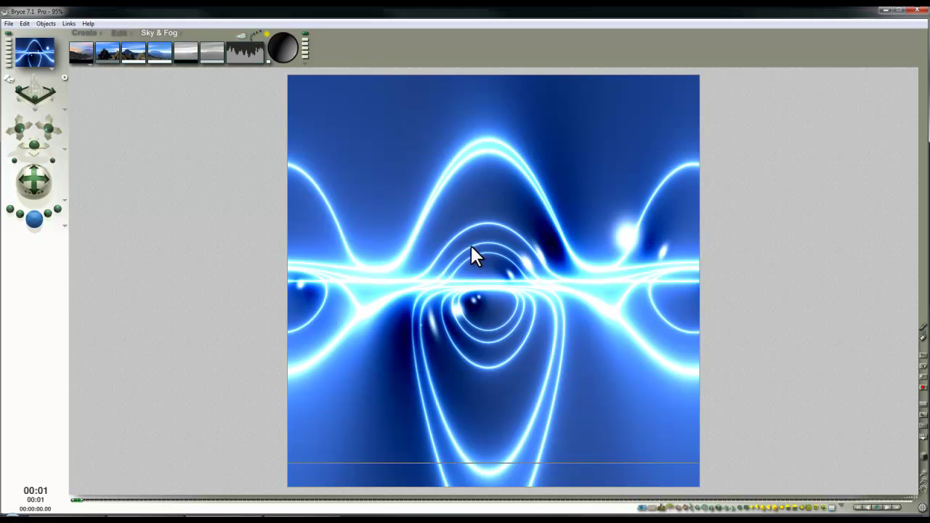
click(488, 210)
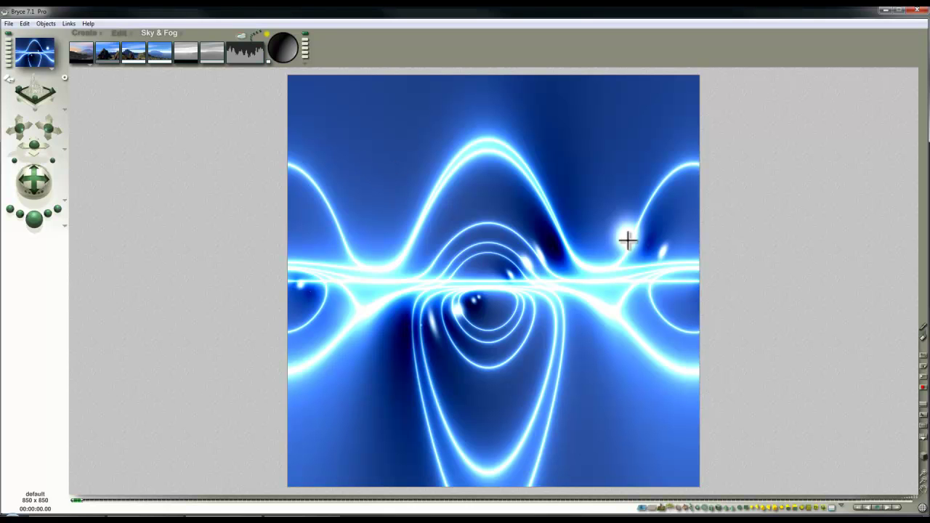
- In Sky Lab, hide the sun and moon, thin the haze, enable Blend with Sun, and tint the sun orange-red
click(237, 33)
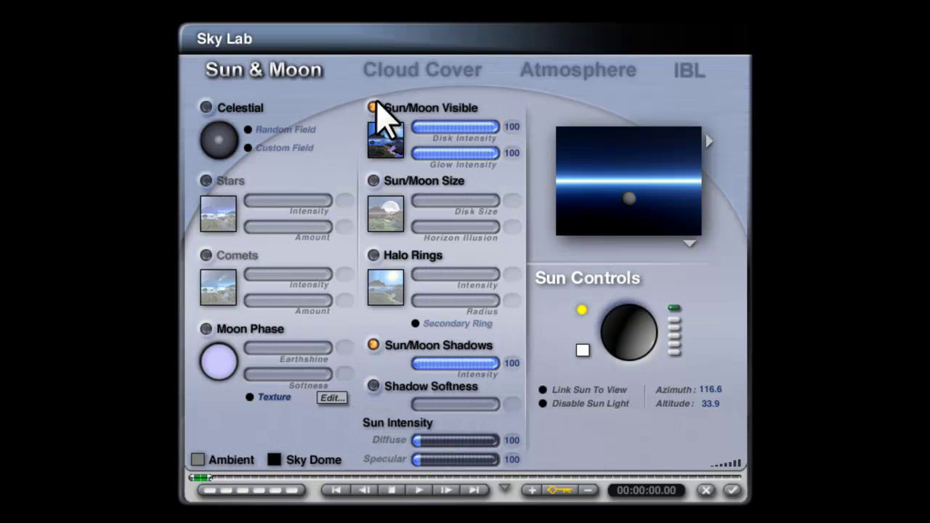
click(372, 107)
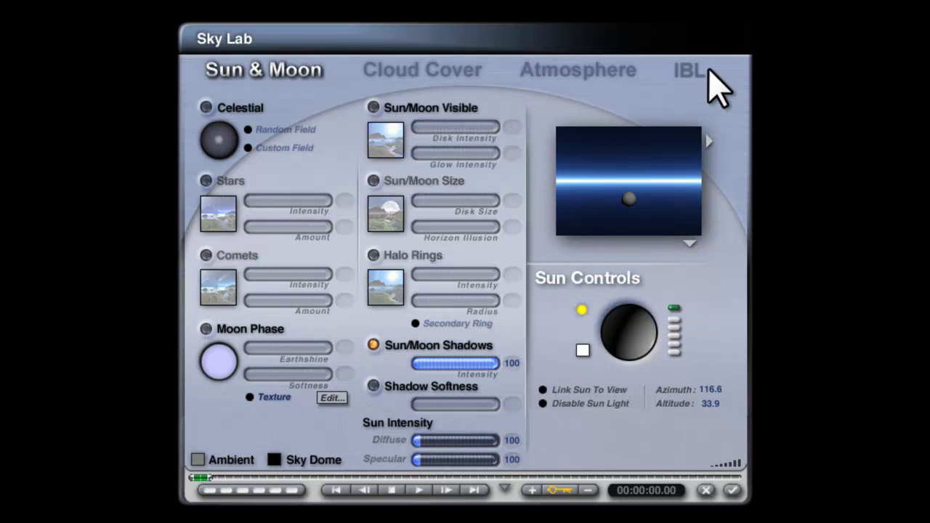
click(610, 72)
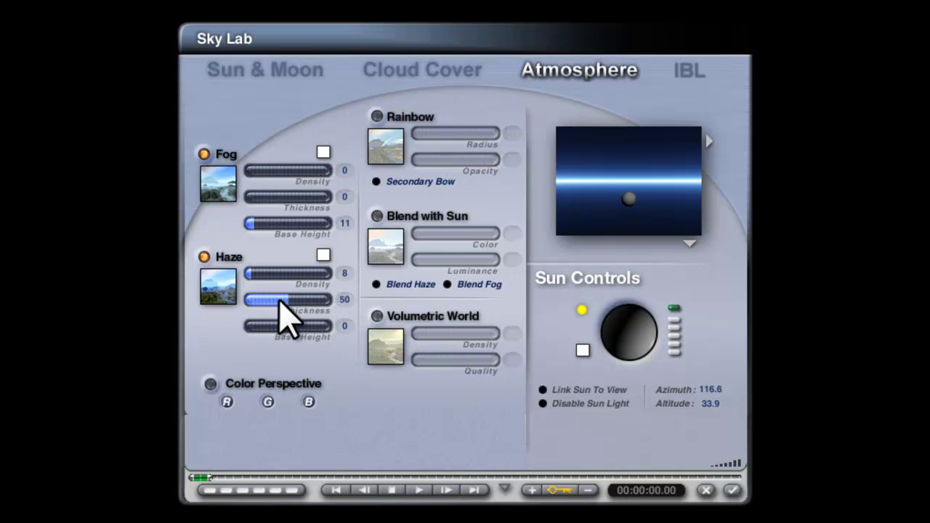
drag(271, 301, 270, 280)
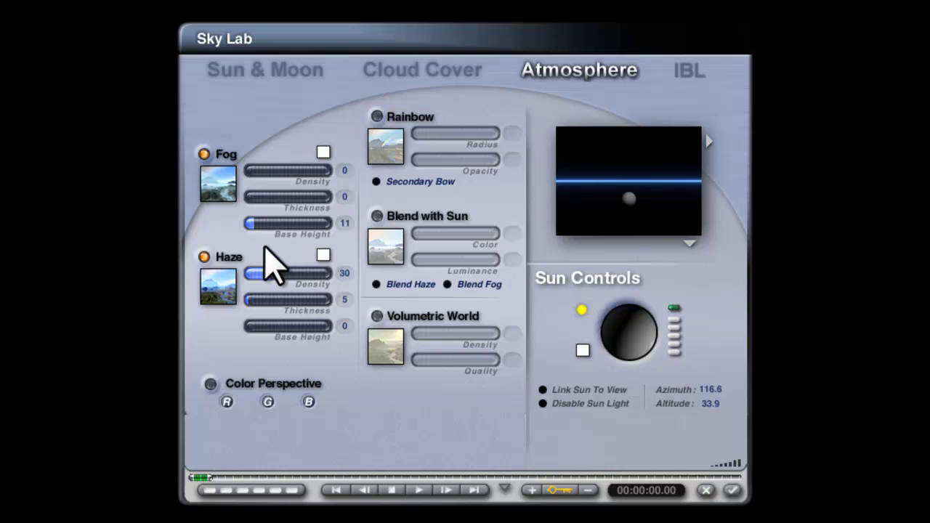
click(377, 216)
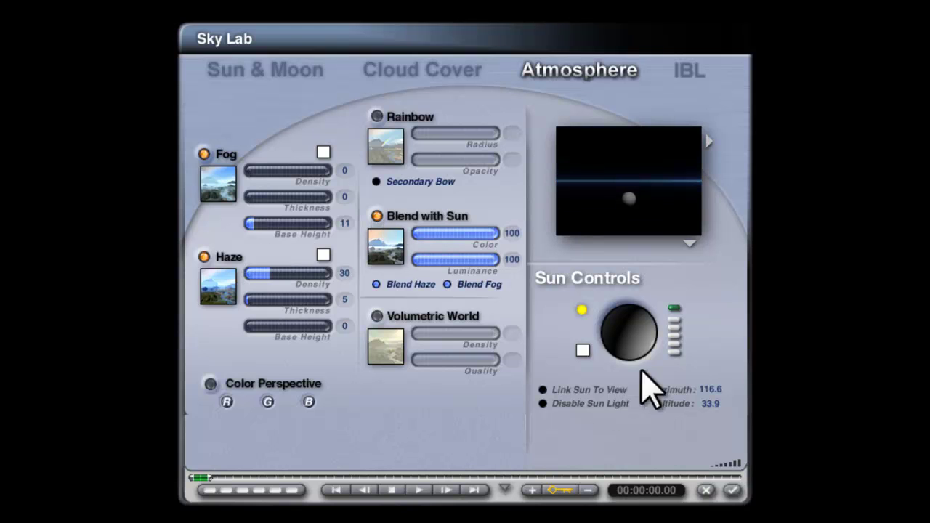
click(583, 350)
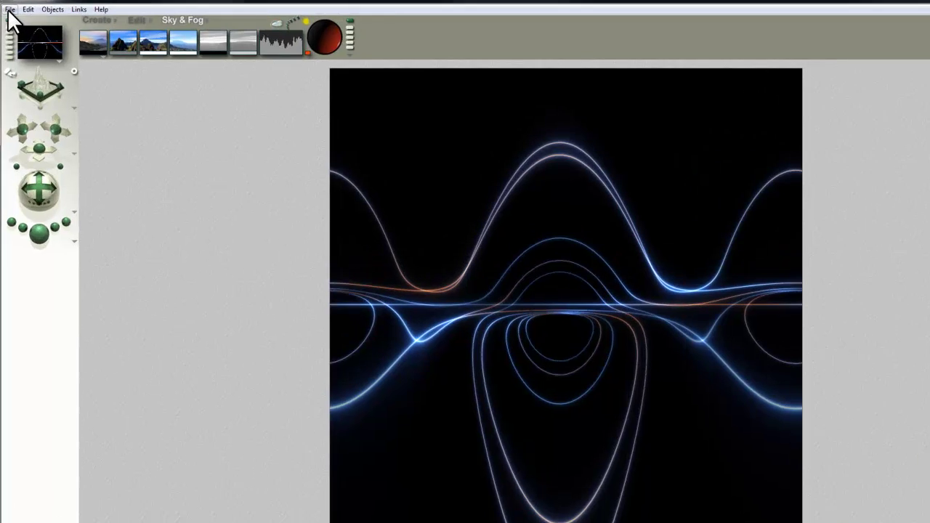
- Save the render as the HDR image 'Hdr1' in the +grab_this folder
click(8, 23)
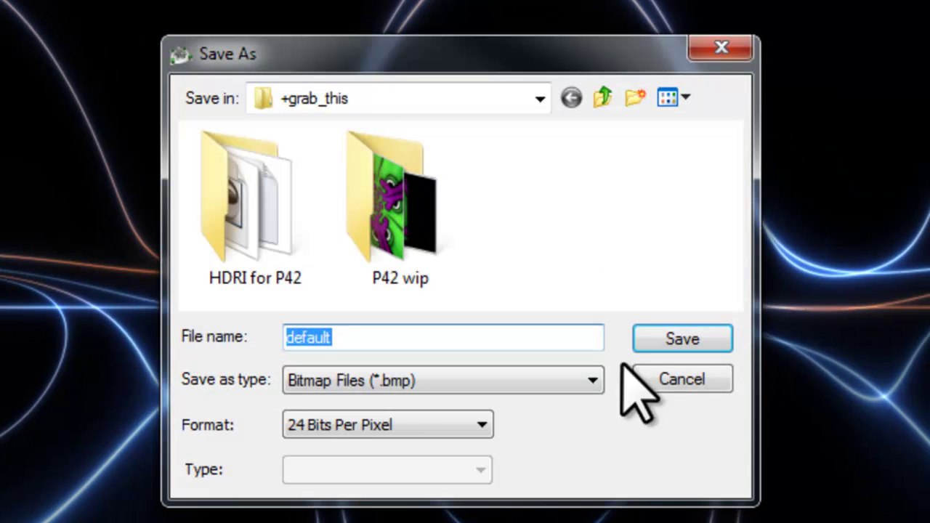
click(546, 379)
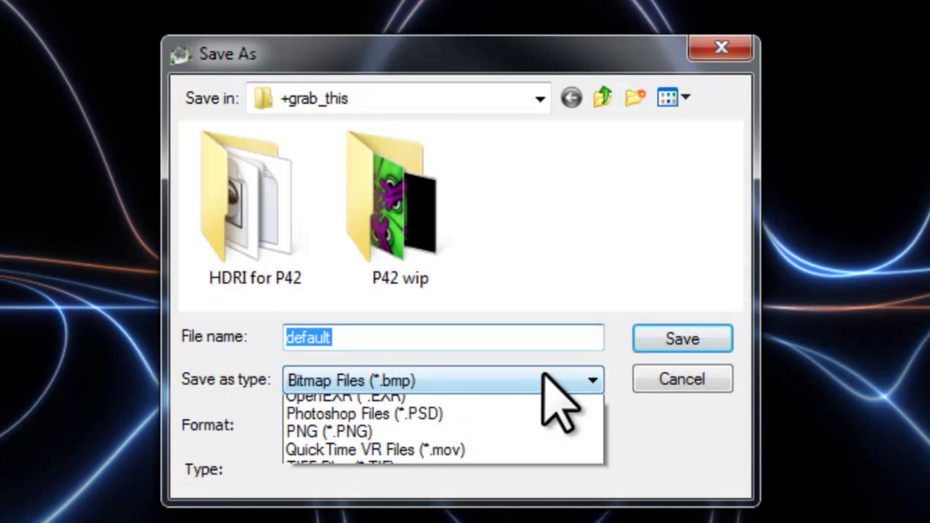
click(479, 423)
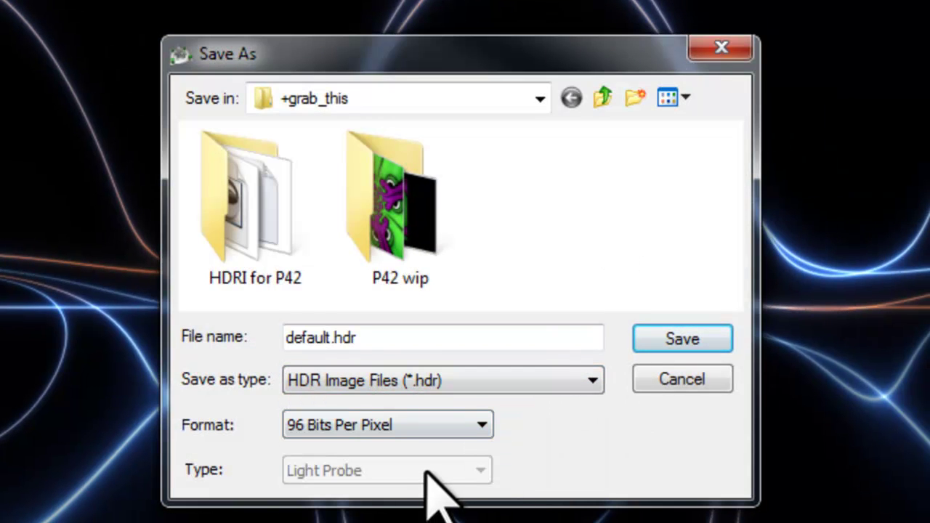
double_click(417, 332)
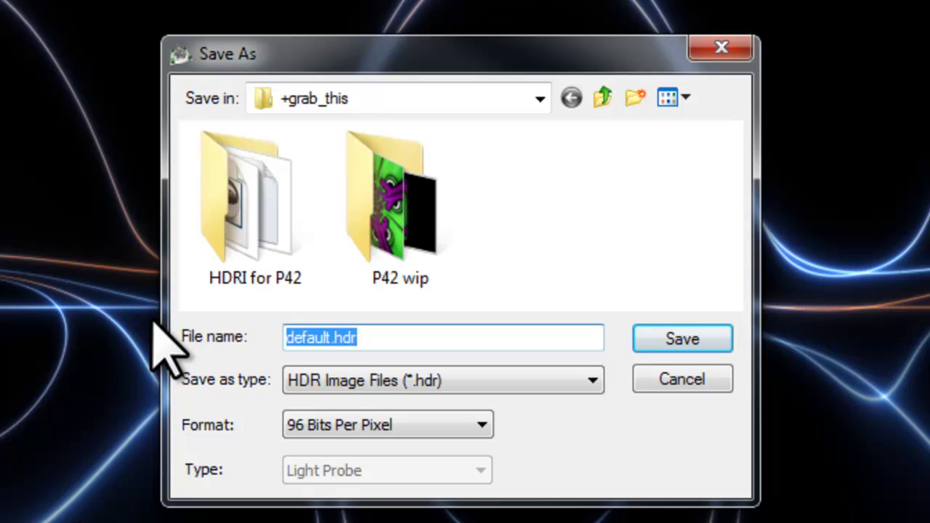
text(Hdr1)
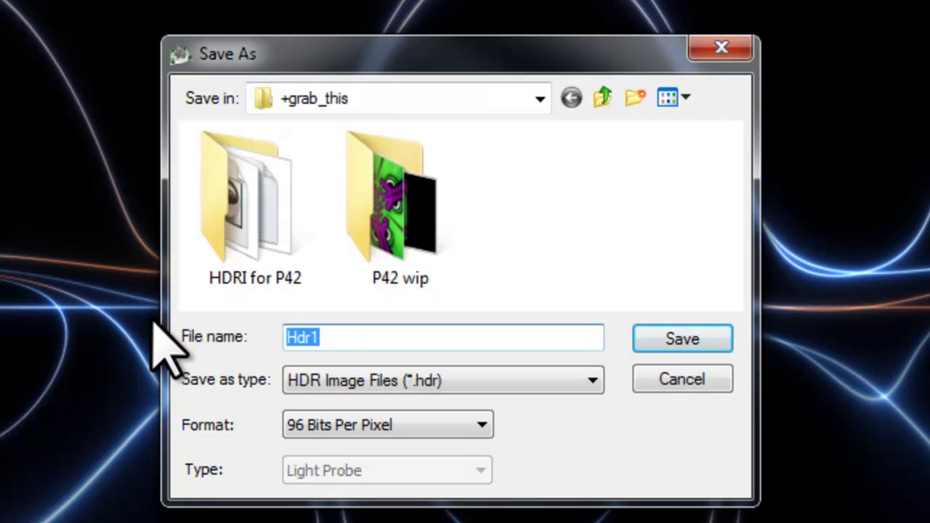
key(Return)
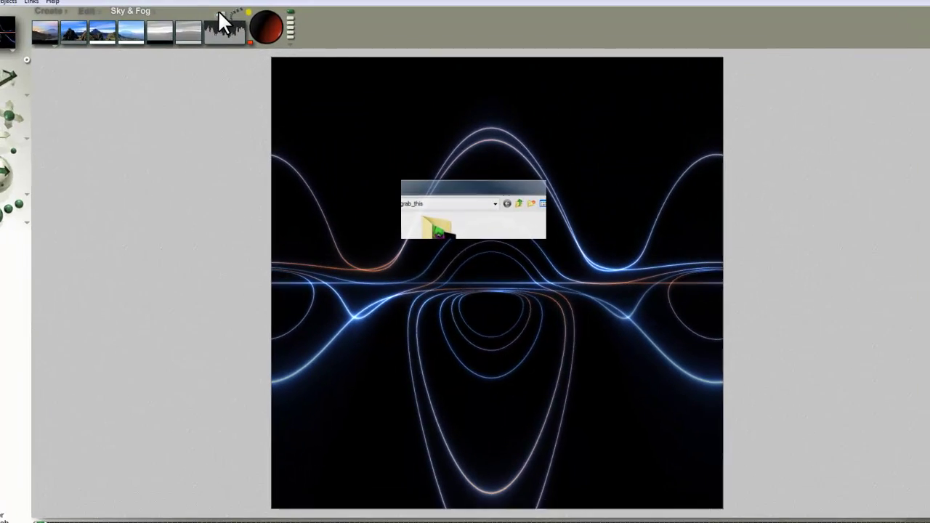
- Enable Use HDRI Image in Sky Lab's IBL settings and load Hdr1.hdr
click(222, 21)
click(701, 72)
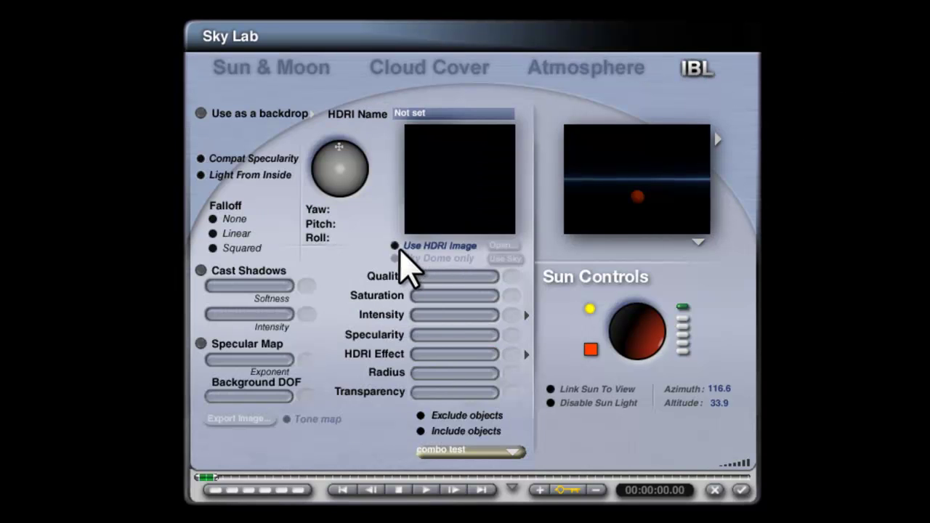
click(396, 246)
click(501, 247)
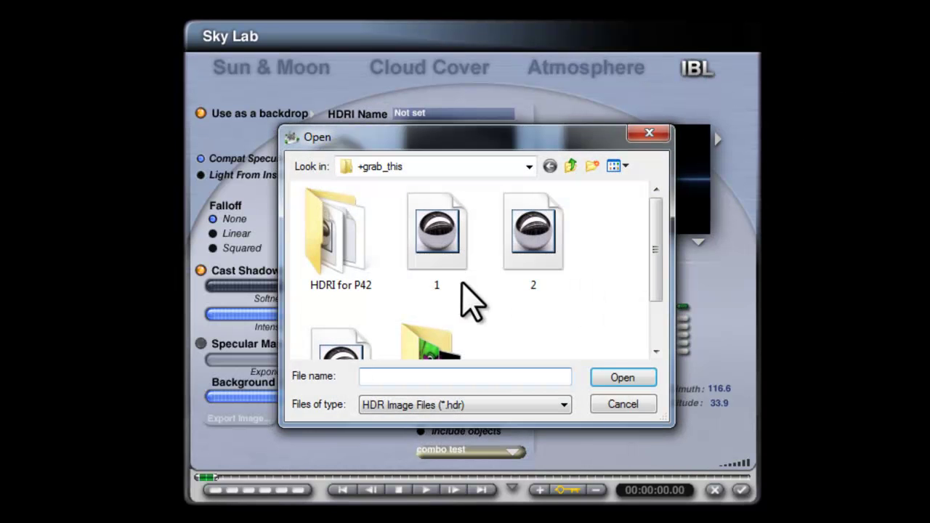
drag(662, 262, 662, 305)
click(373, 332)
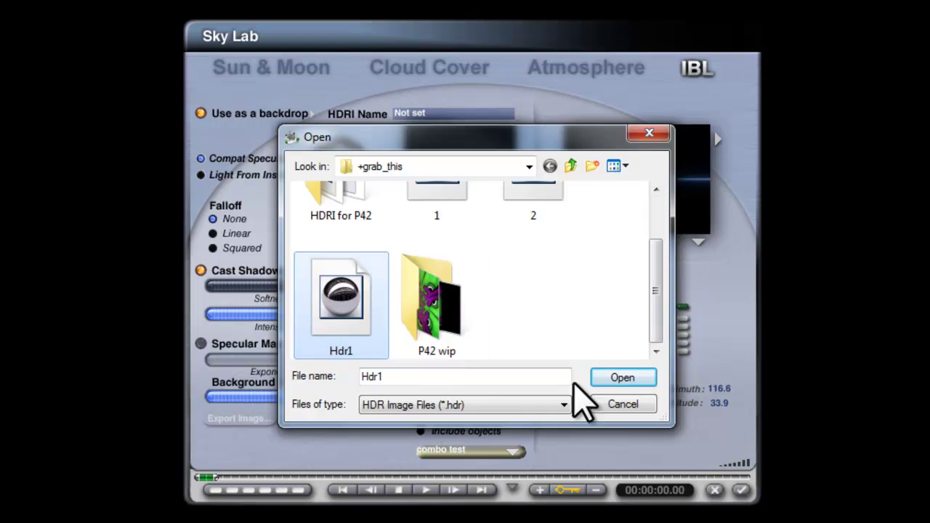
click(642, 385)
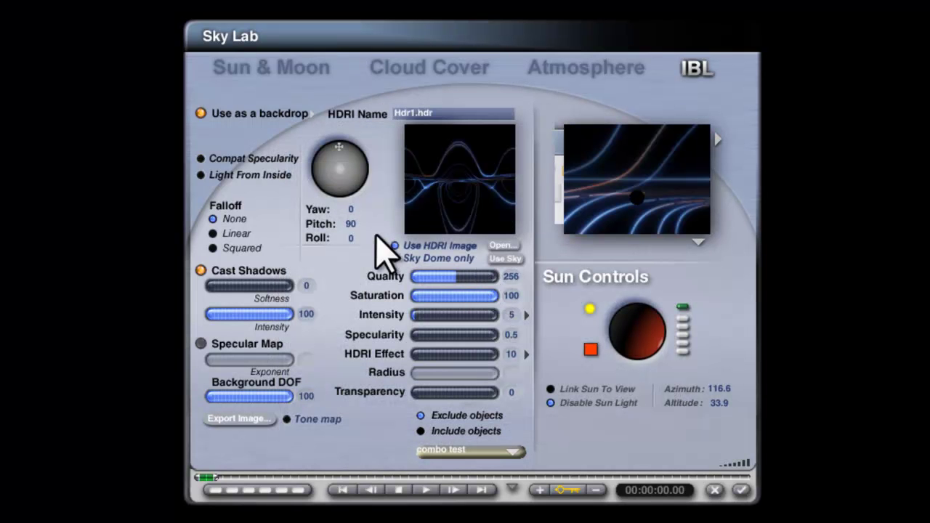
- Set the backdrop blend to Add and disable sun light
click(311, 114)
click(353, 161)
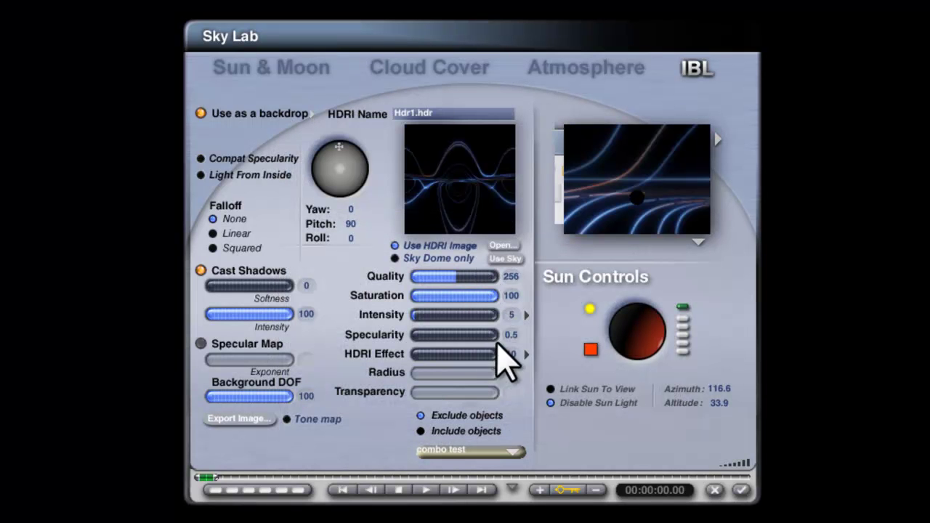
click(550, 402)
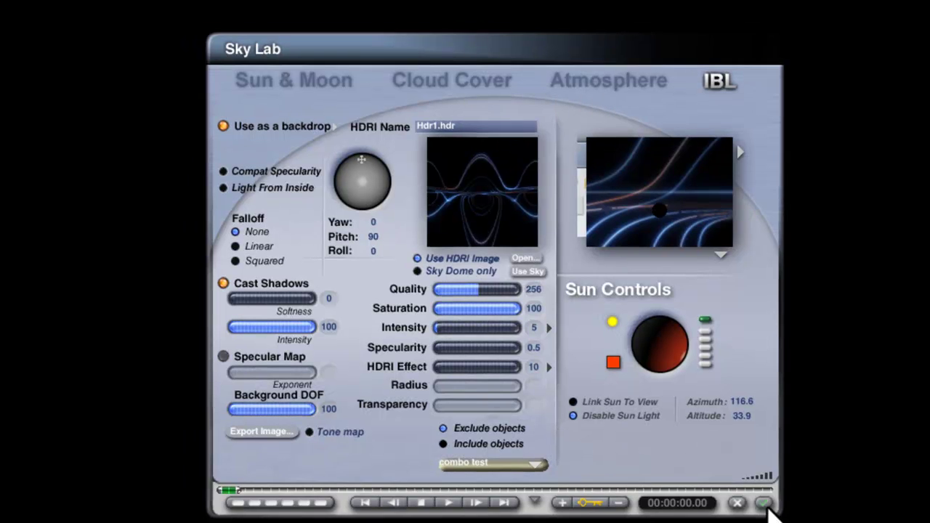
click(741, 490)
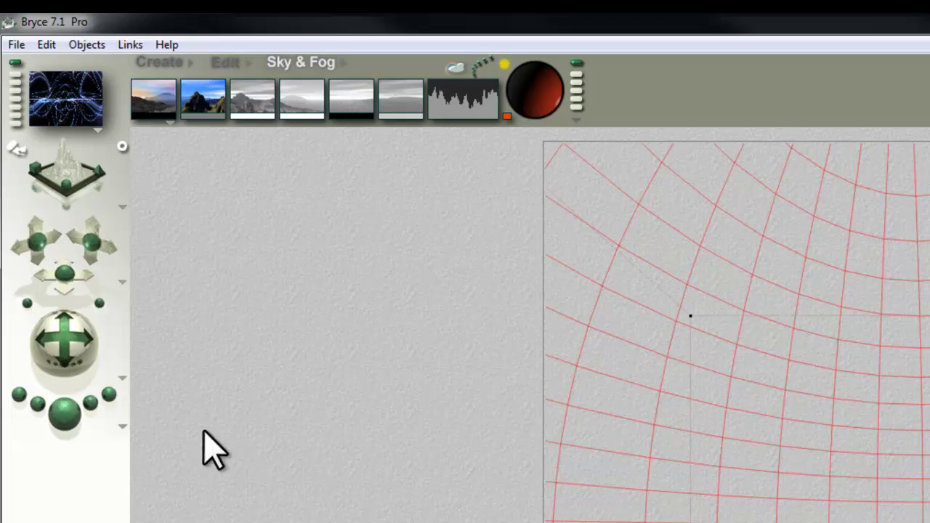
- Render, then zoom the camera onto the selected sphere and render the close-up of glowing blue ribbons
click(64, 413)
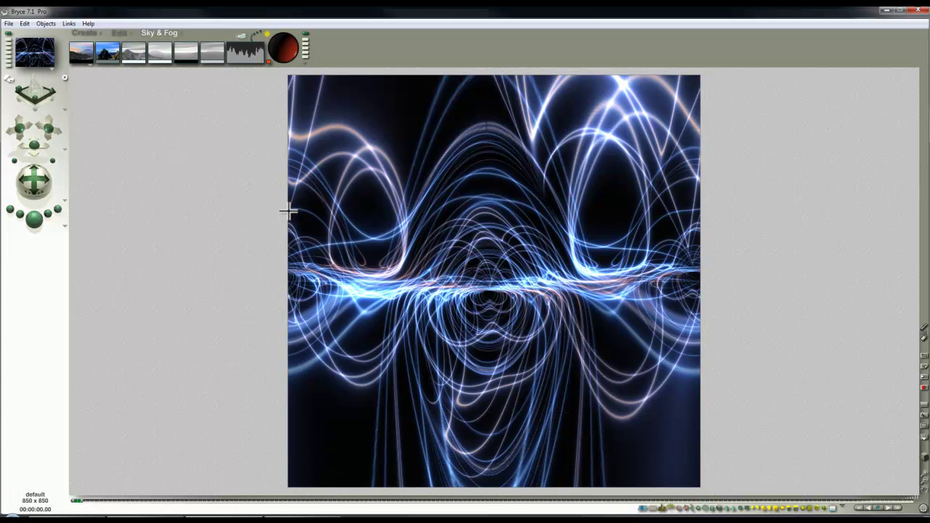
click(457, 300)
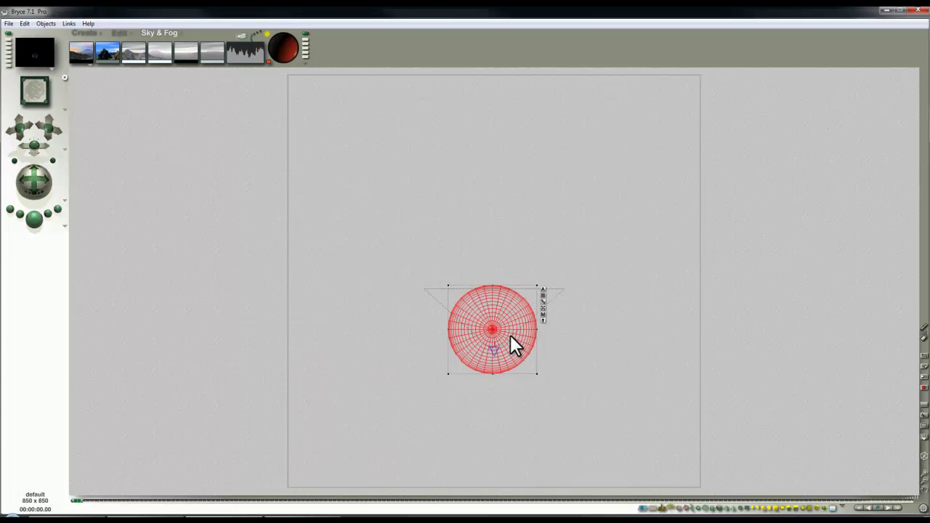
key(2)
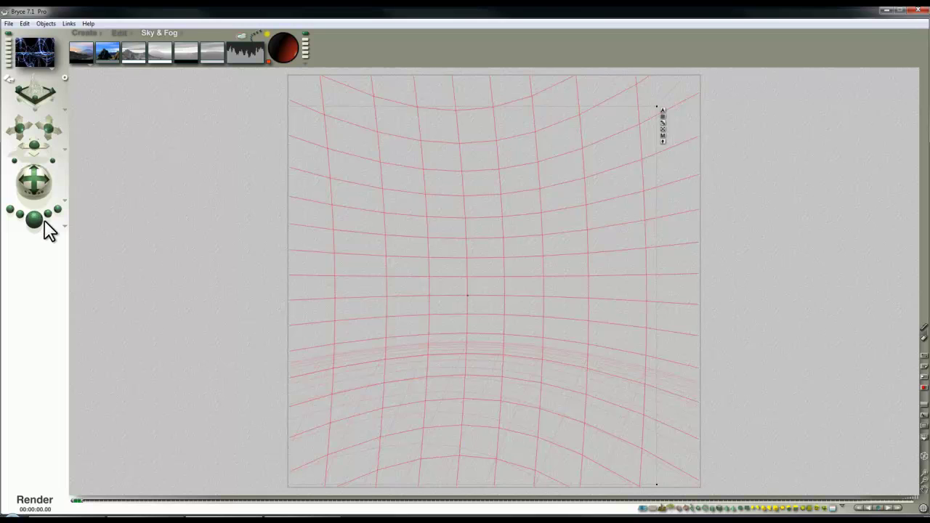
click(43, 220)
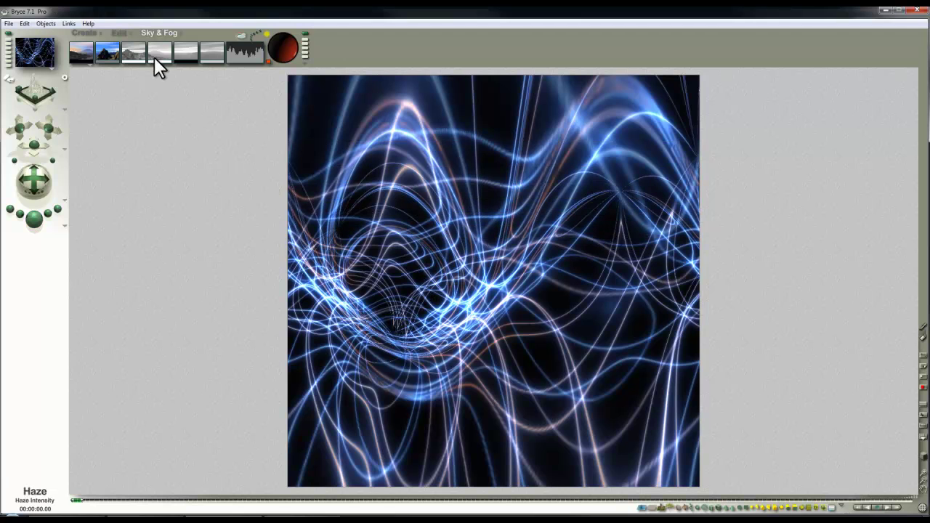
- Adjust the haze, tint it green, and re-render to add green and yellow lines
drag(154, 57, 137, 91)
drag(162, 59, 194, 70)
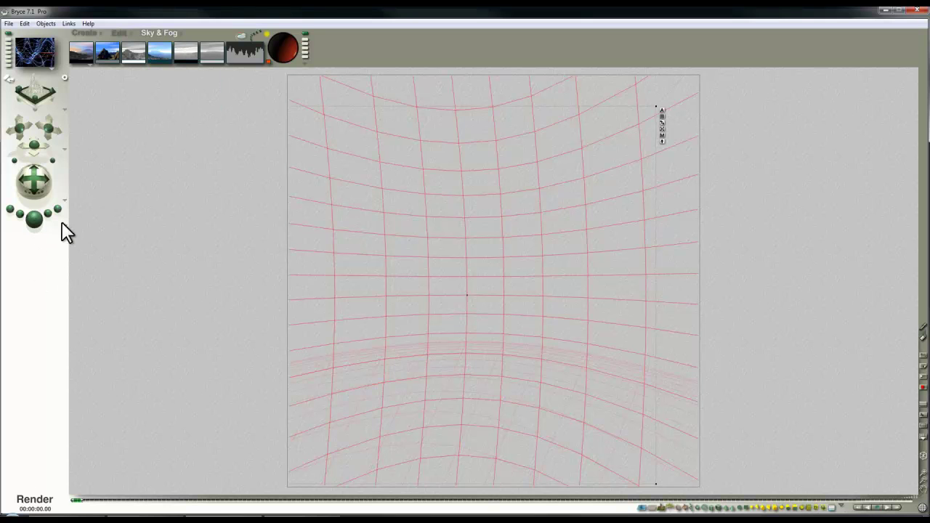
click(34, 218)
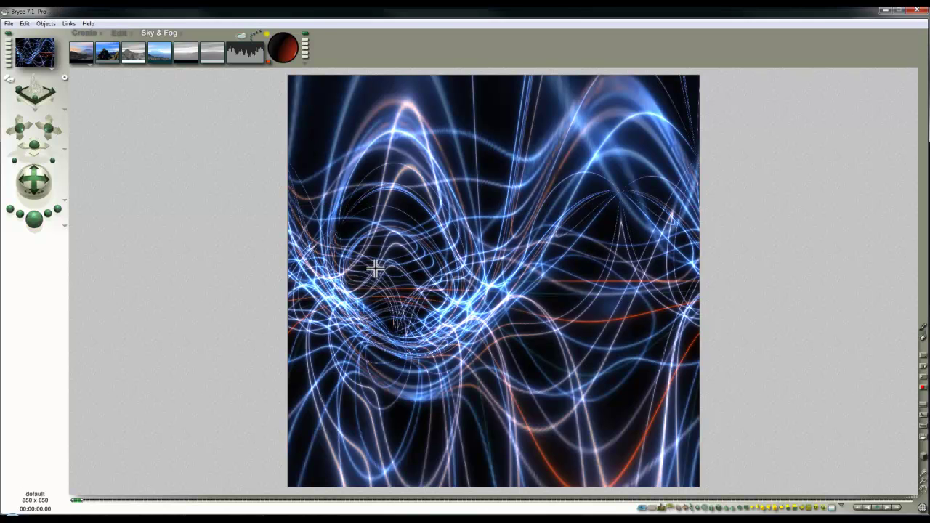
drag(165, 61, 207, 72)
click(34, 220)
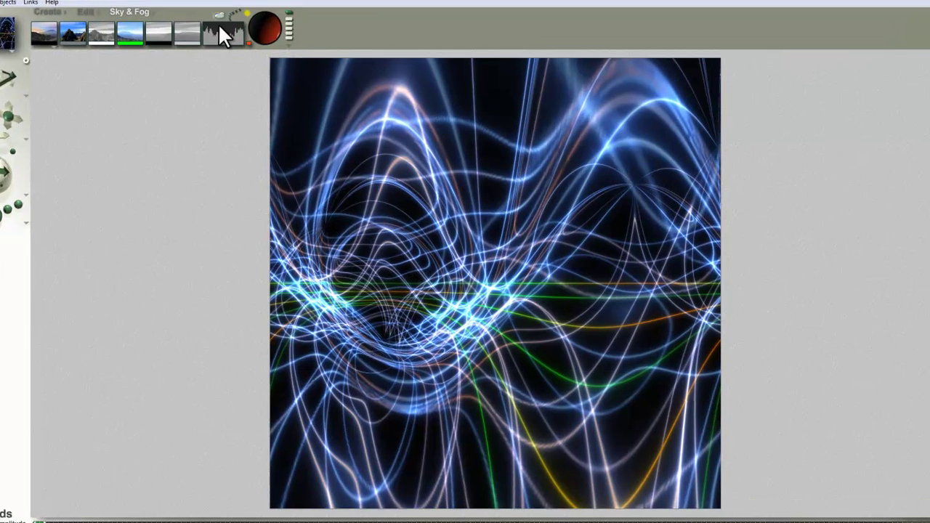
- Lower the Sky Lab HDRI intensity to 2
click(241, 36)
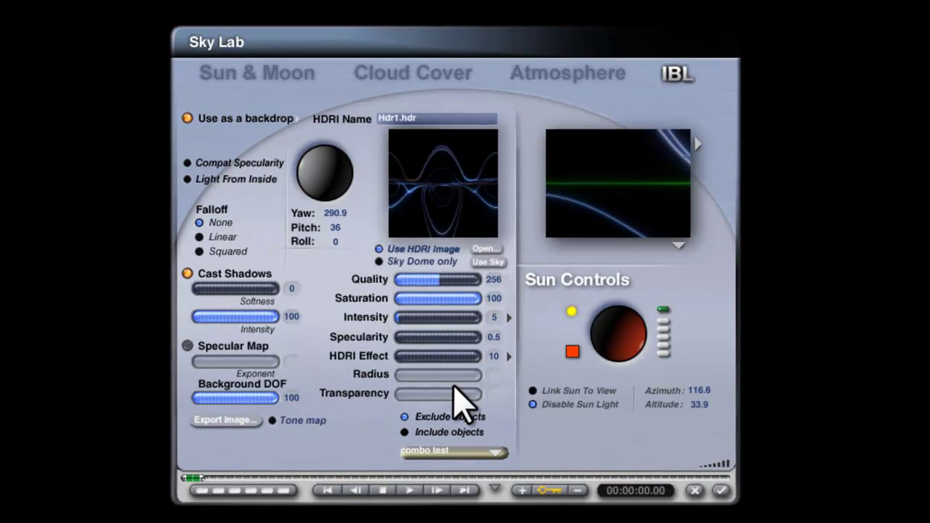
click(494, 317)
text(2)
key(Return)
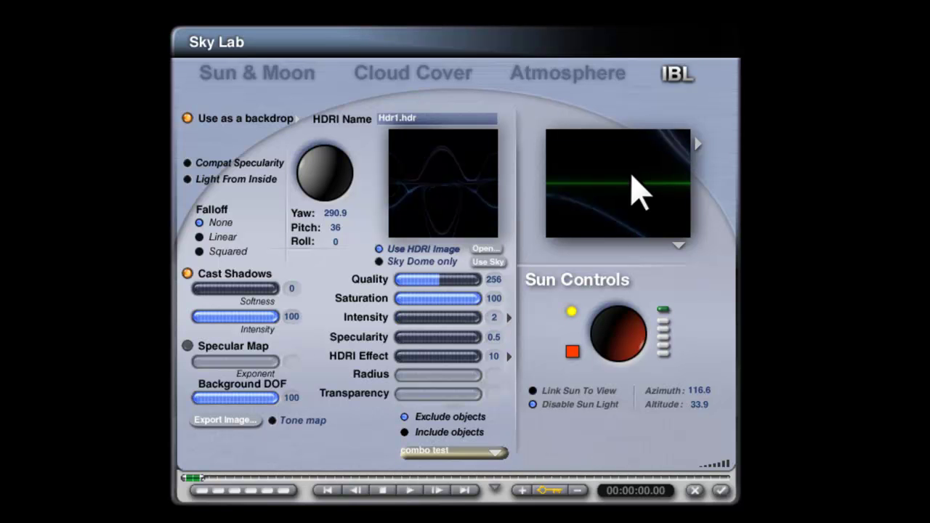
- Close Sky Lab, render the light lines, and bring up the File menu for export
click(721, 491)
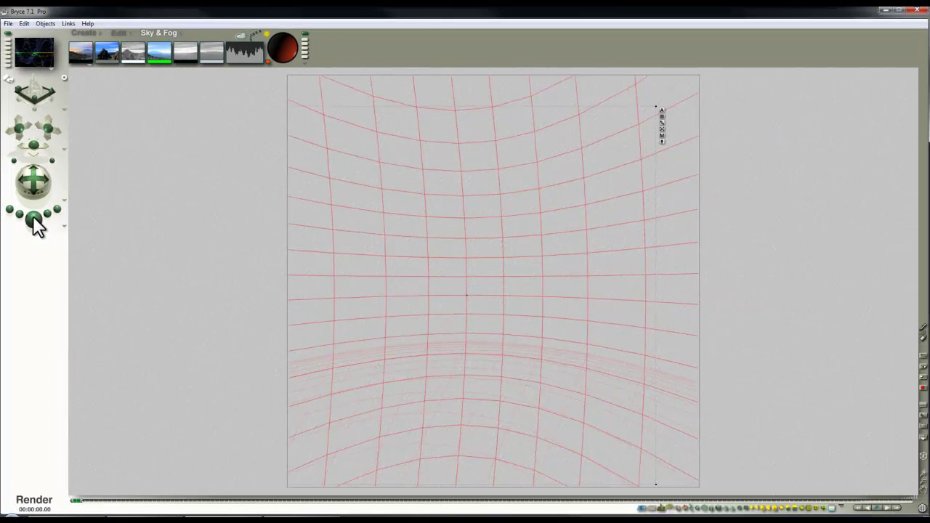
click(33, 218)
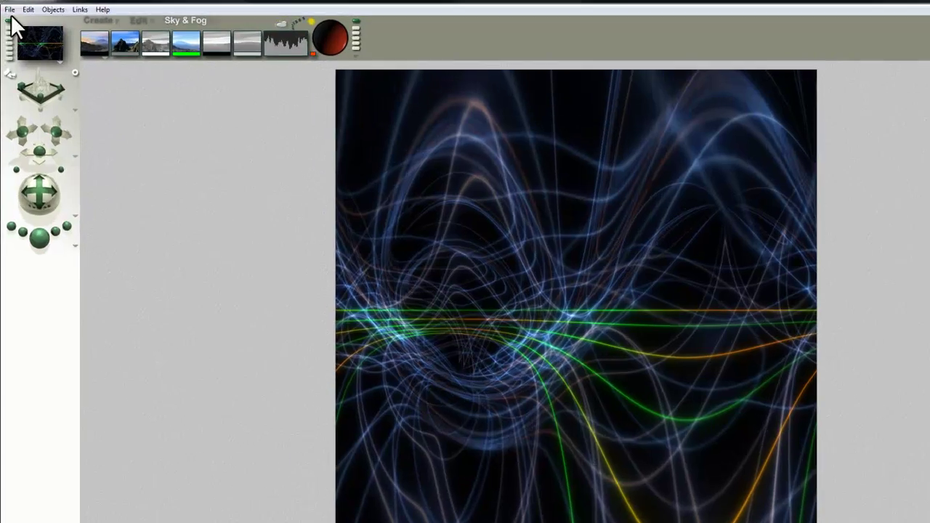
click(8, 23)
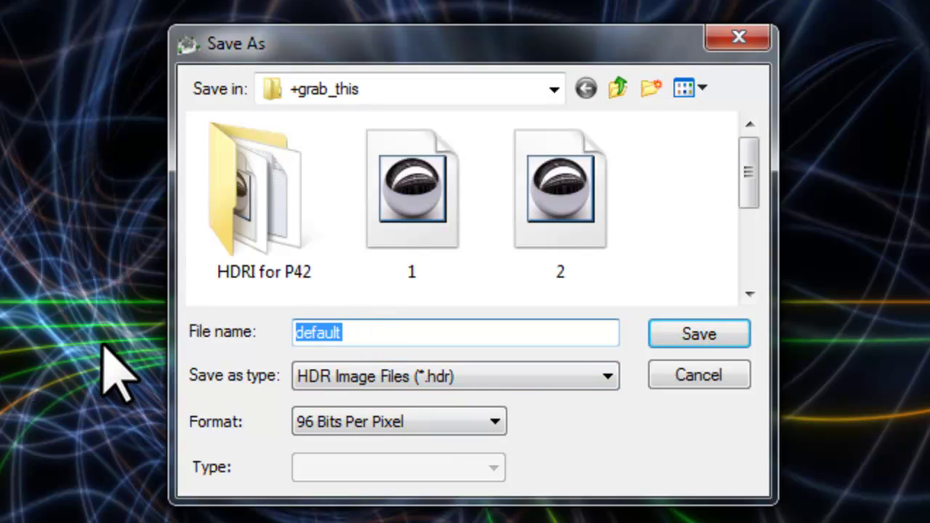
- Export the render as the HDR file Hdr2.hdr in +grab_this
text(h)
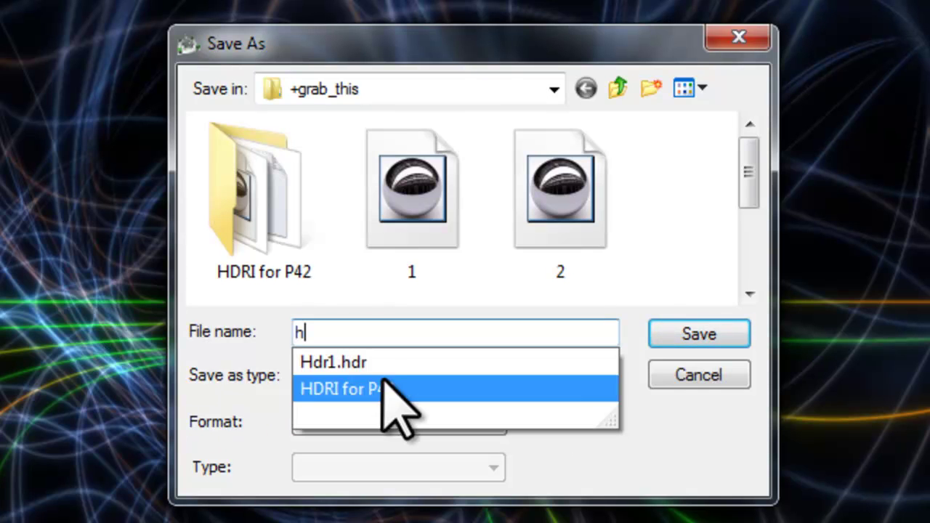
click(356, 361)
click(384, 332)
key(BackSpace)
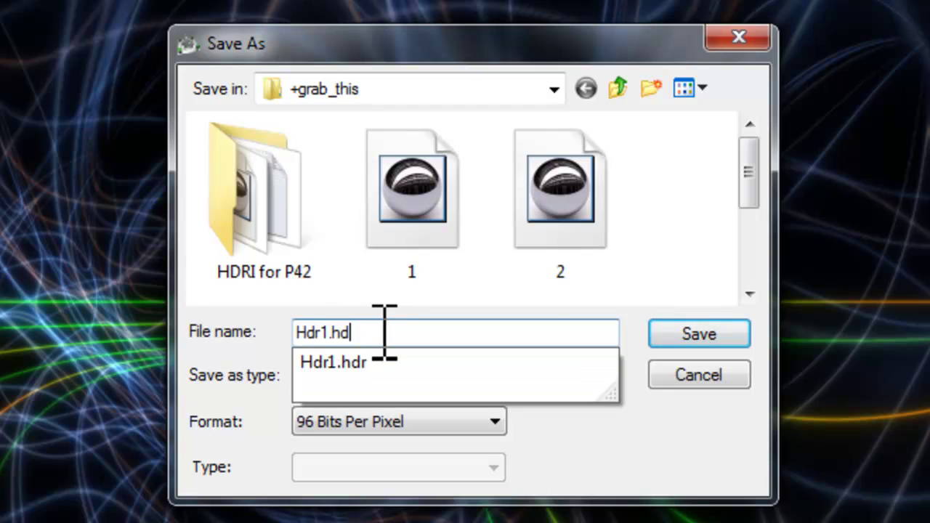
text(2)
key(Return)
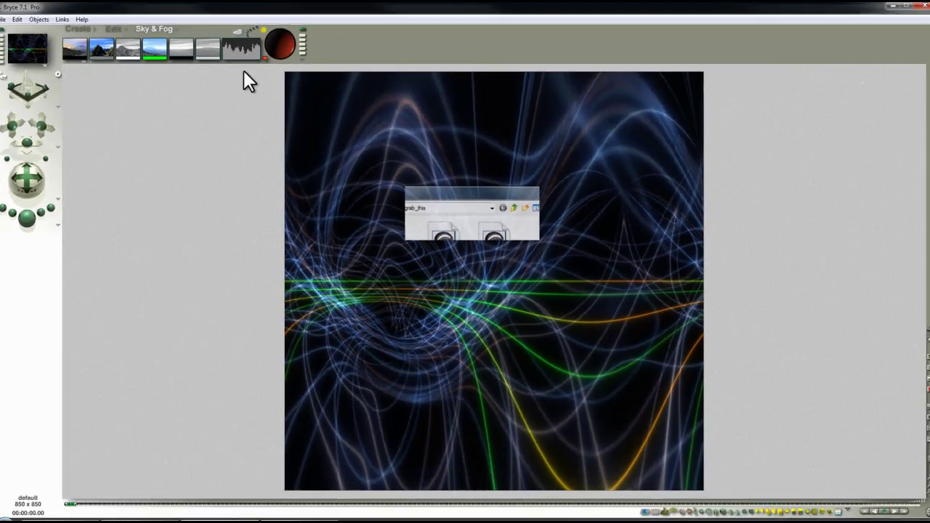
- Load Hdr2.hdr as the Sky Lab HDRI backdrop at intensity 5 and apply it
click(239, 38)
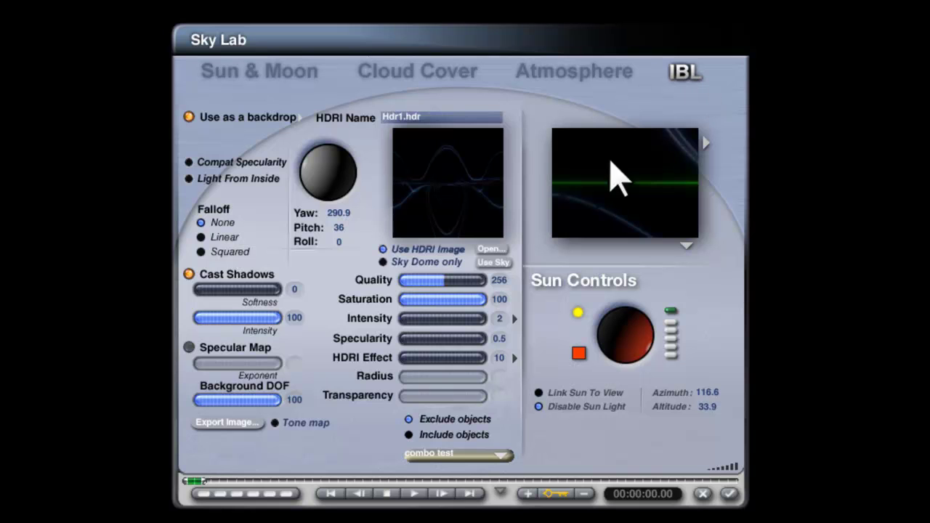
click(491, 249)
click(436, 254)
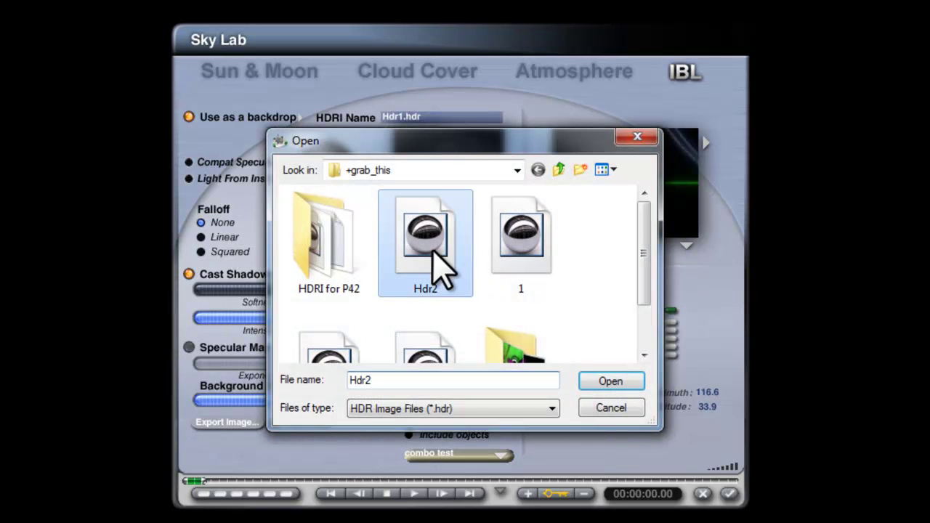
click(617, 381)
click(301, 118)
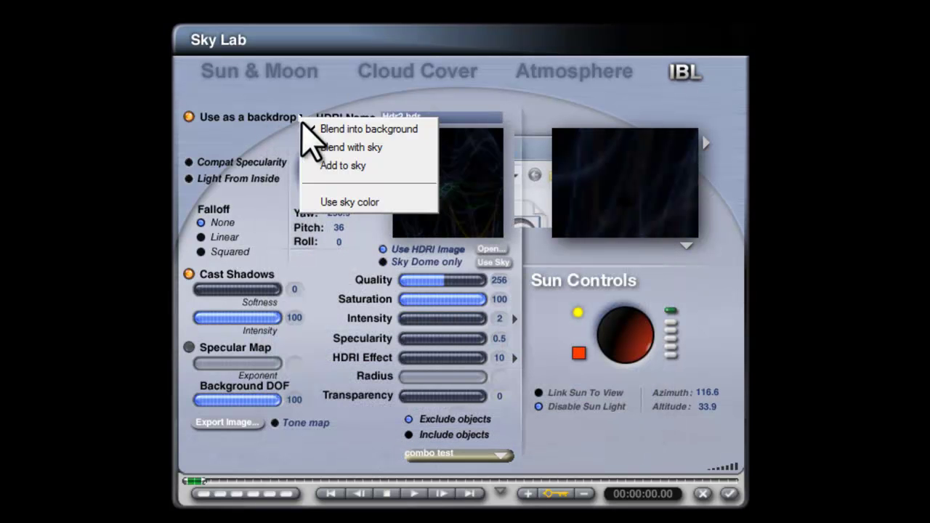
click(338, 181)
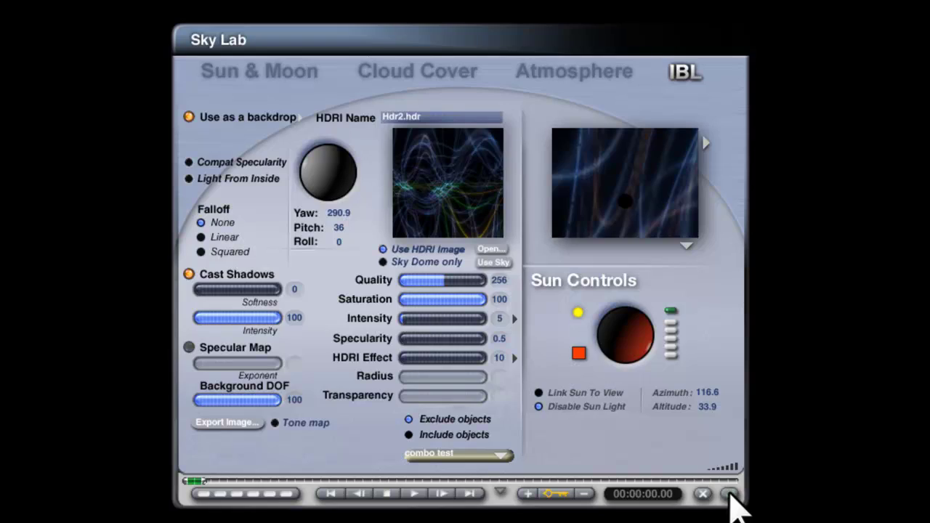
click(730, 493)
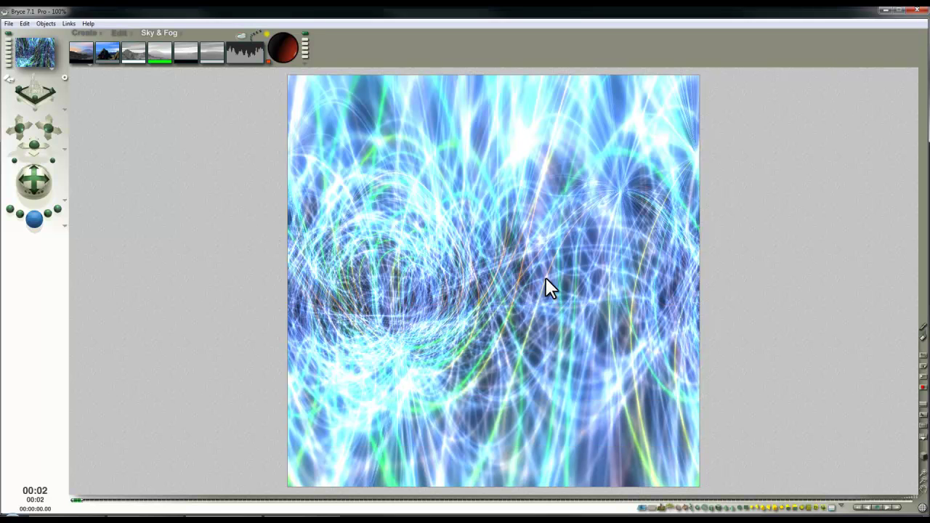
- Stop the render, drop the HDRI intensity to 4, and re-render
click(230, 38)
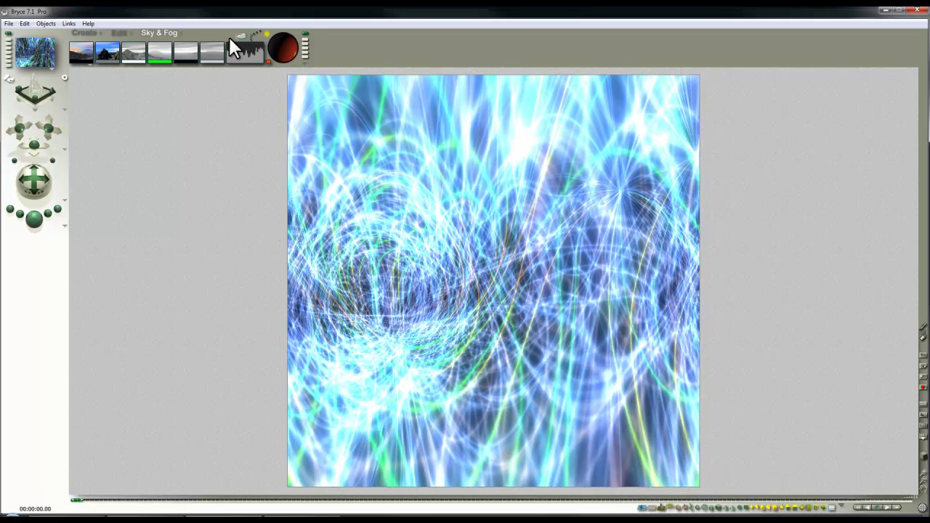
click(239, 35)
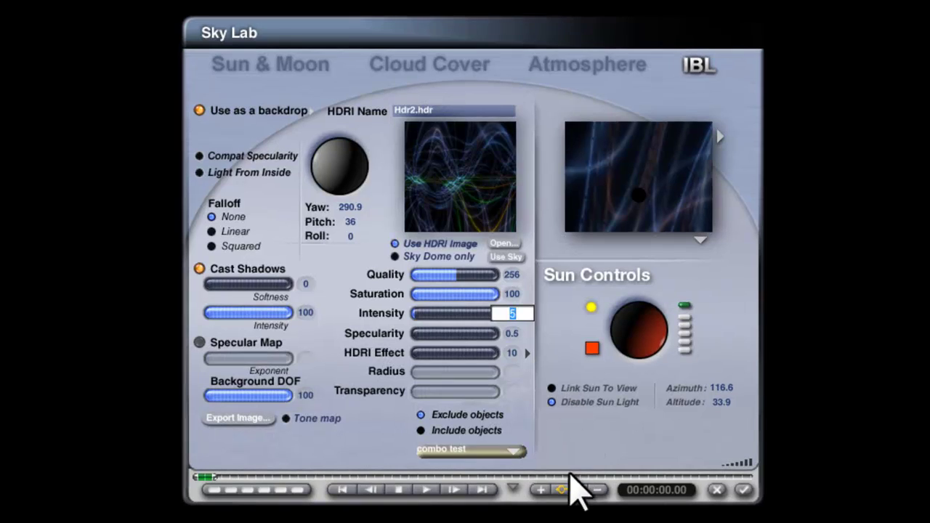
click(743, 490)
click(34, 221)
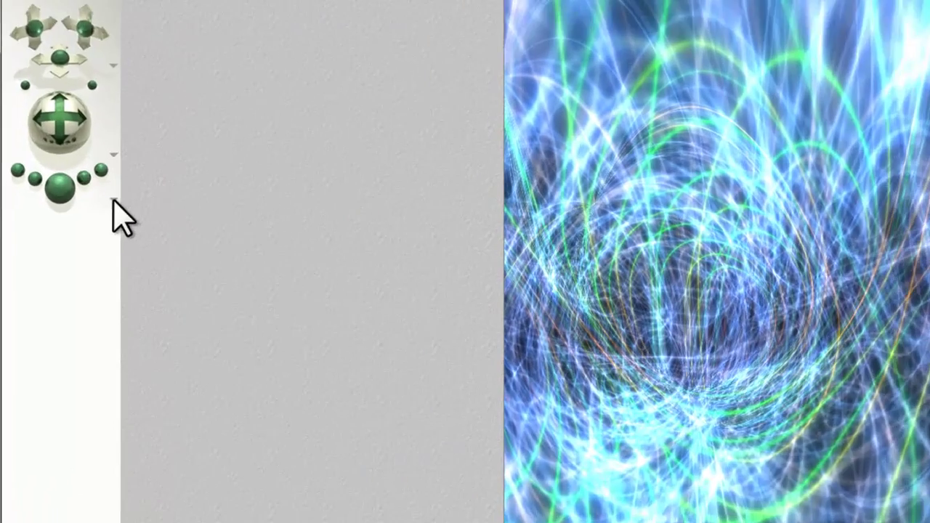
- Set Maximum Ray Depth to 3 in Render Options and start a new render
click(65, 226)
click(116, 282)
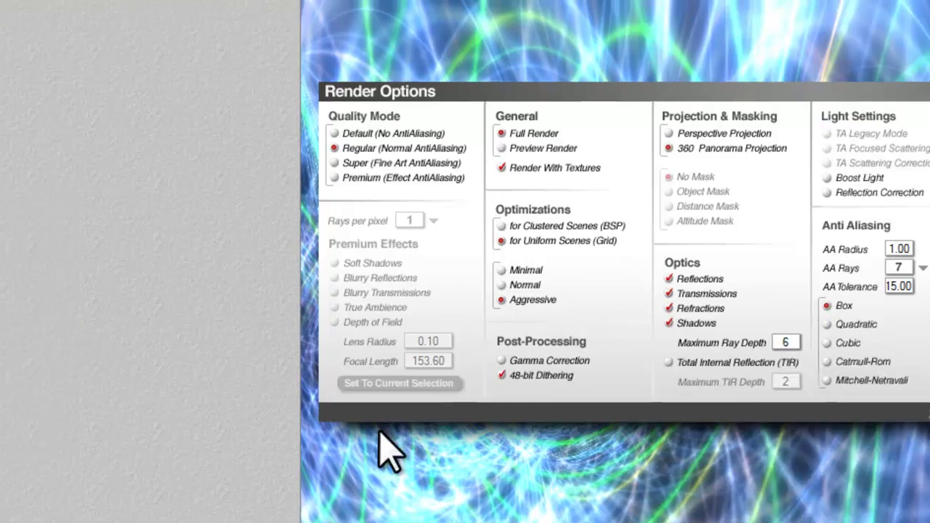
double_click(785, 342)
text(3)
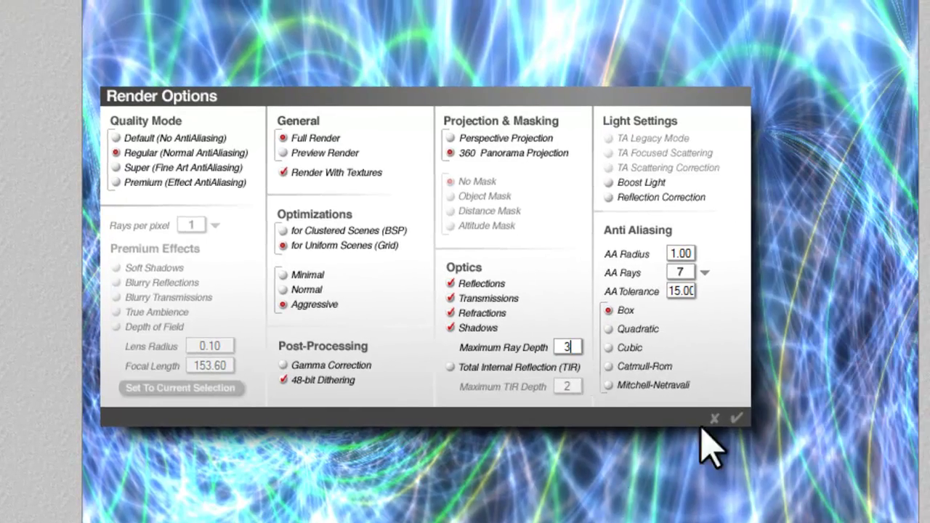
click(735, 419)
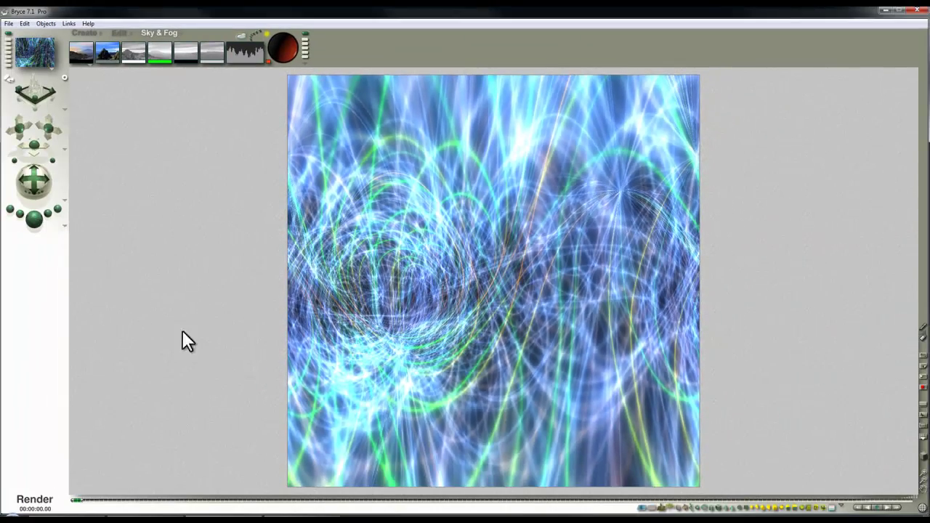
key(ctrl+r)
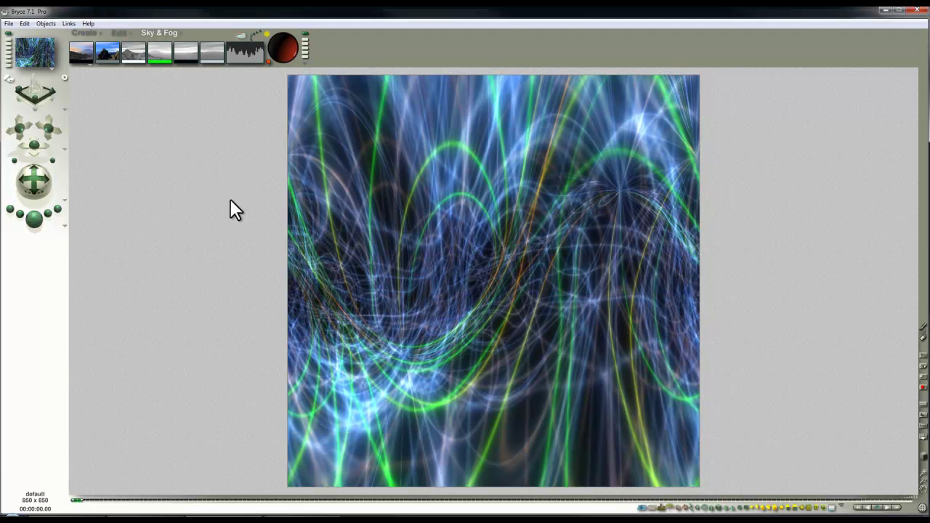
- Add a cyan haze of 30 and re-render the light lines
drag(168, 42, 245, 148)
drag(186, 68, 185, 67)
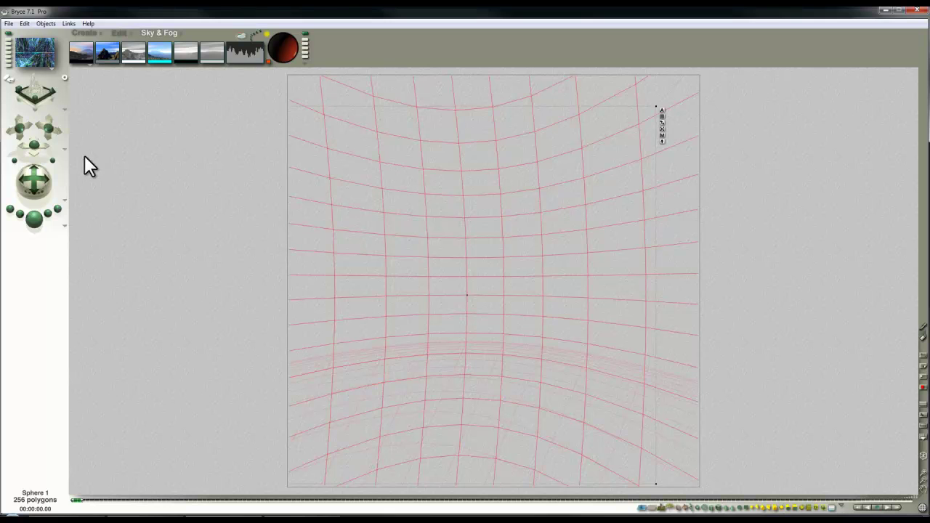
click(34, 221)
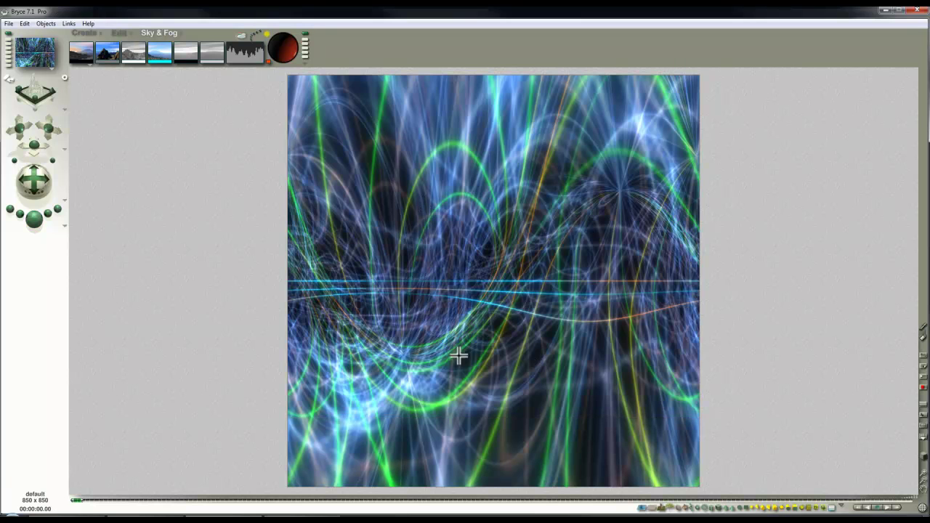
- Re-render the scene from the close-up view 3 of the sphere
click(488, 351)
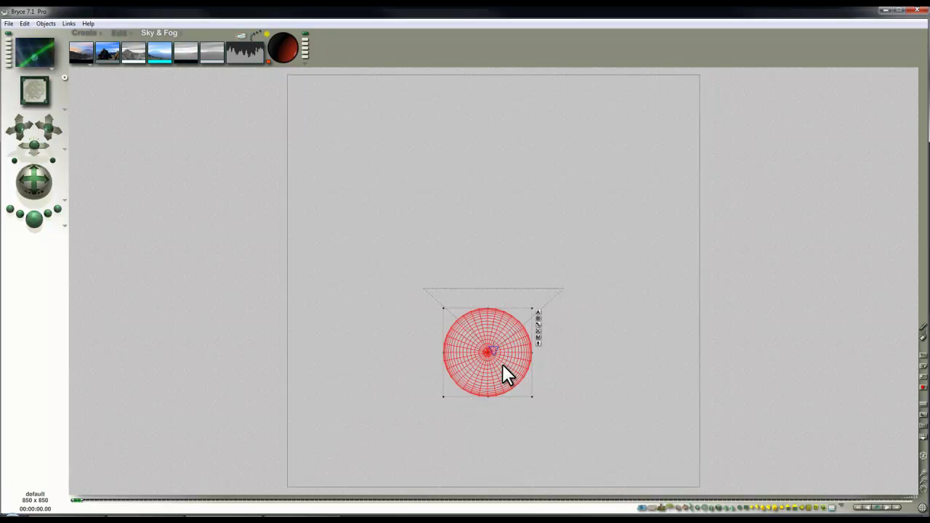
click(34, 220)
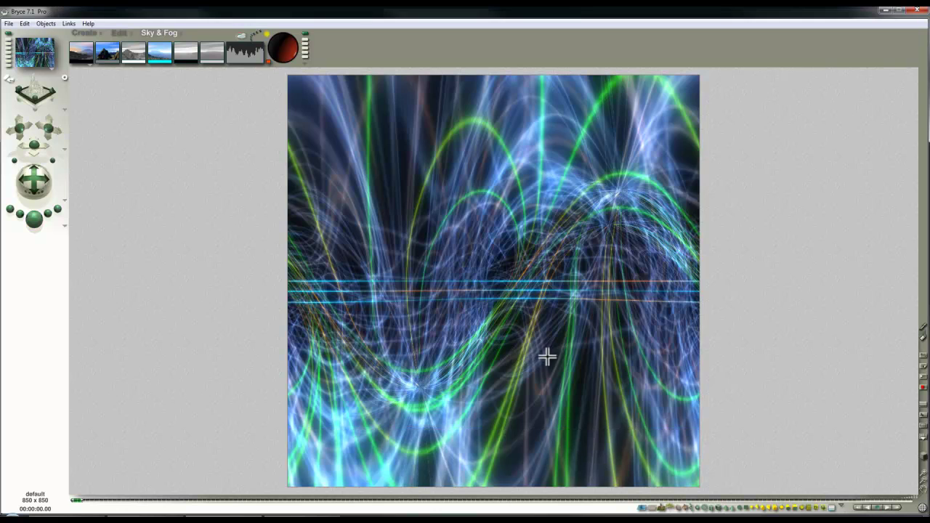
click(491, 343)
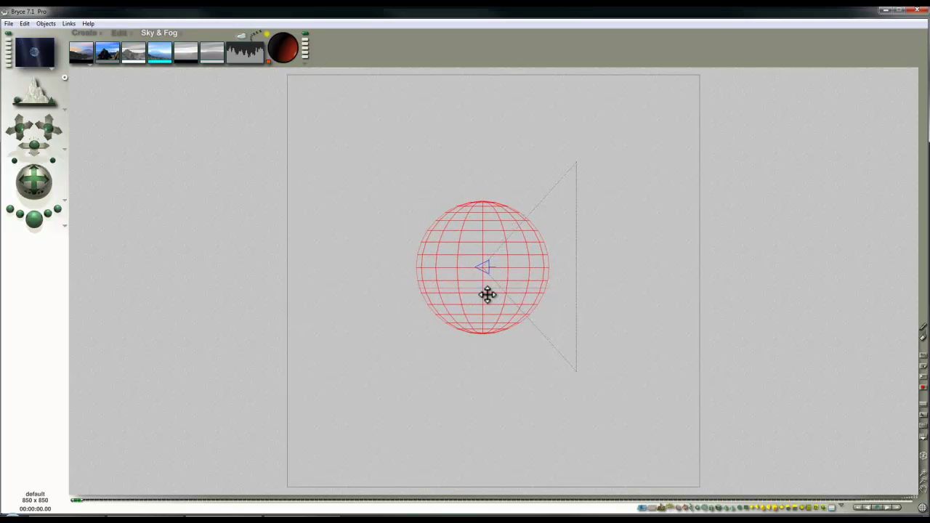
key(3)
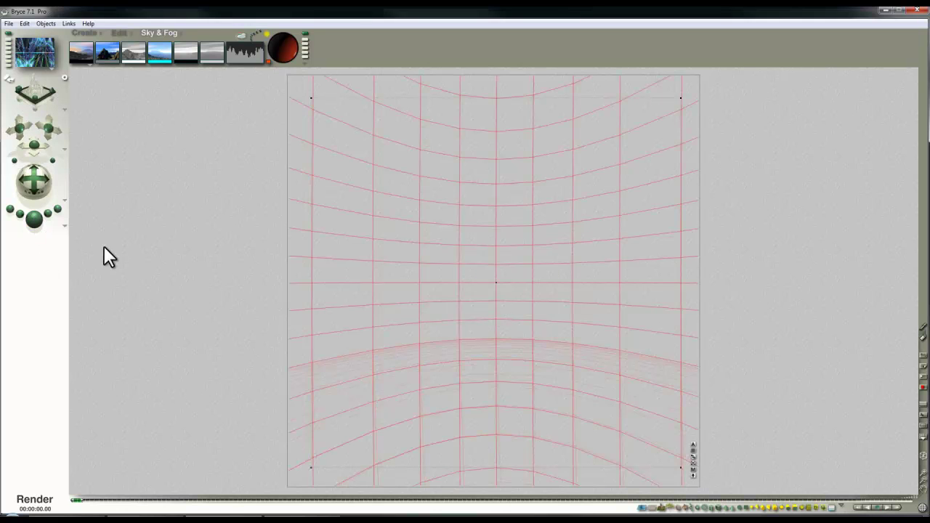
key(ctrl+r)
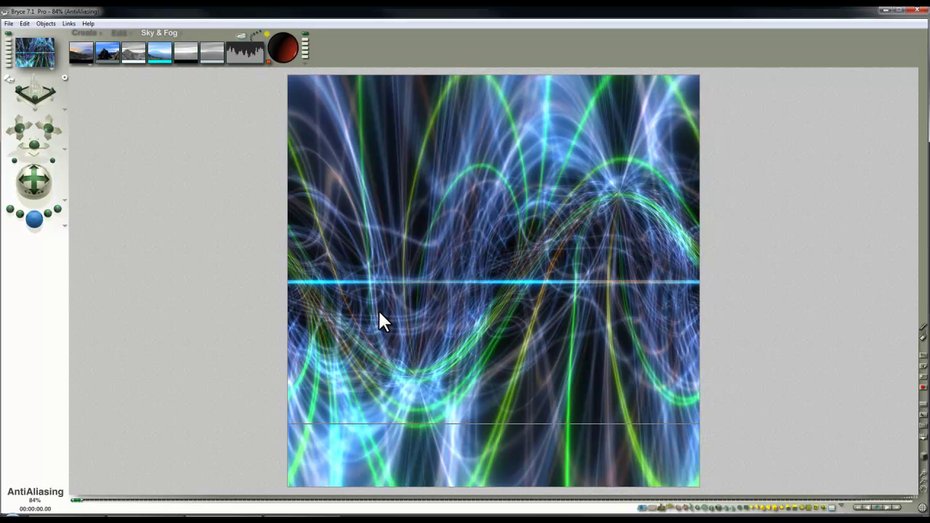
- Squash the red sphere vertically with the Edit palette's Resize tool
click(434, 315)
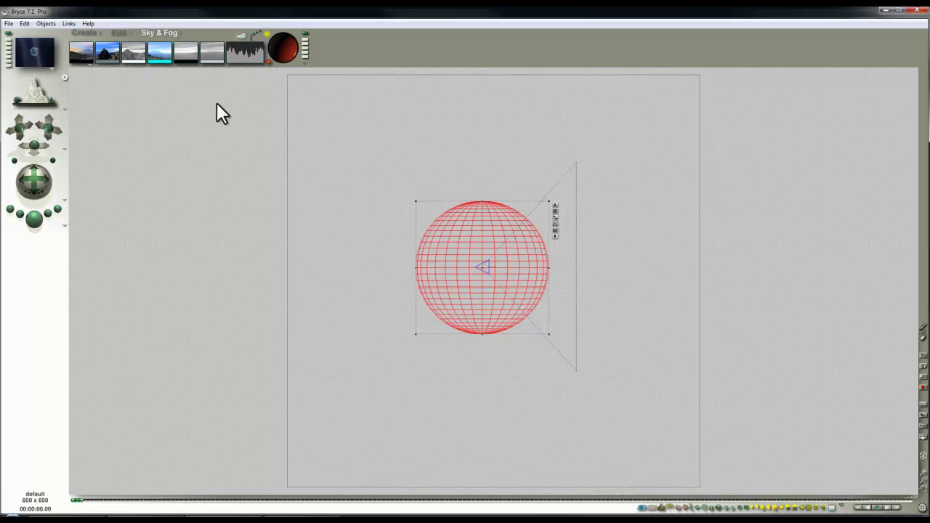
click(118, 34)
drag(119, 42, 115, 41)
key(1)
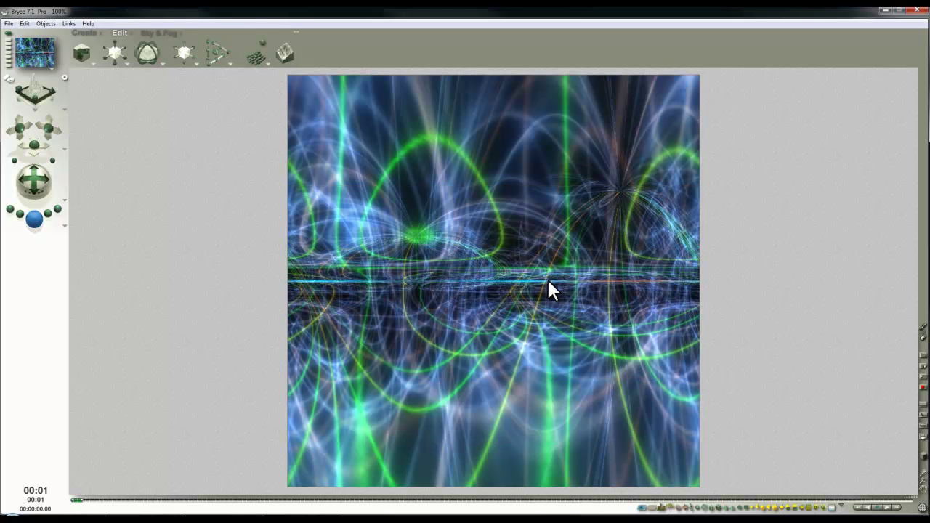
- Spin the sphere around its Z axis and render it through anti-aliasing
click(516, 234)
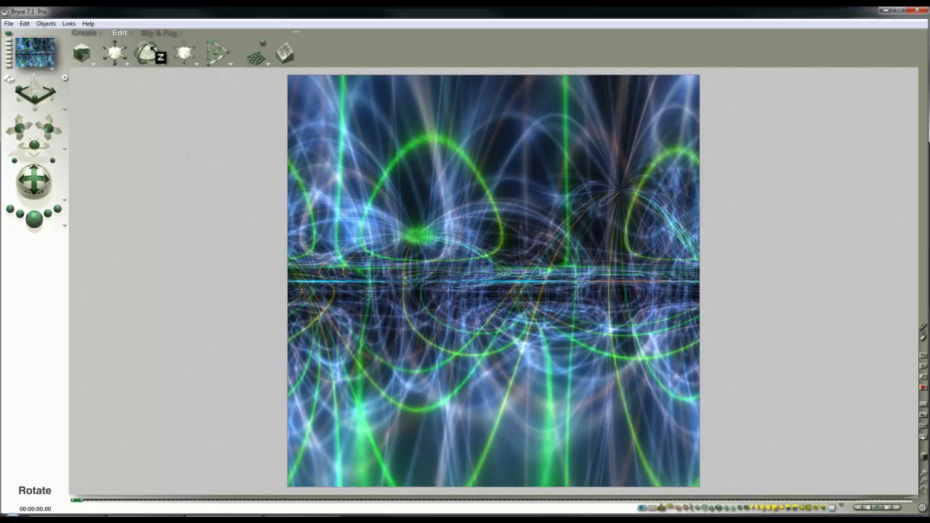
drag(34, 131, 87, 137)
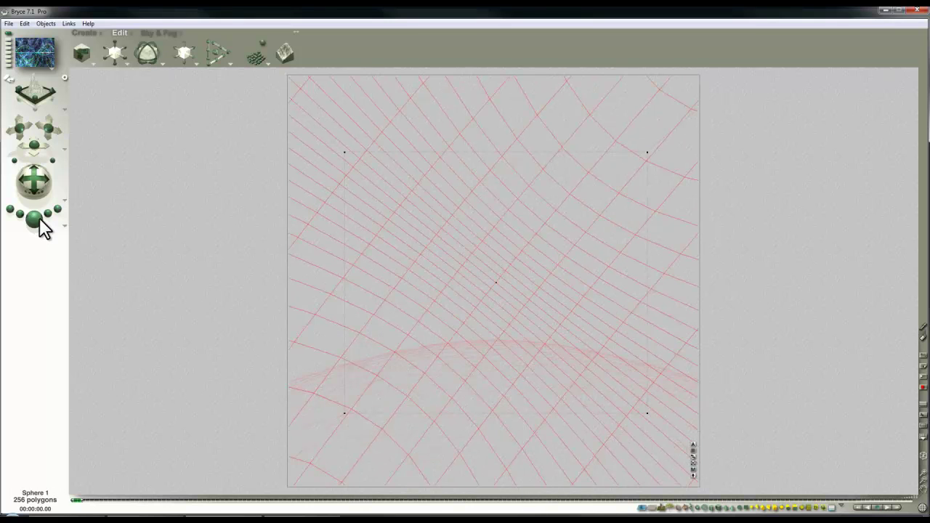
click(35, 214)
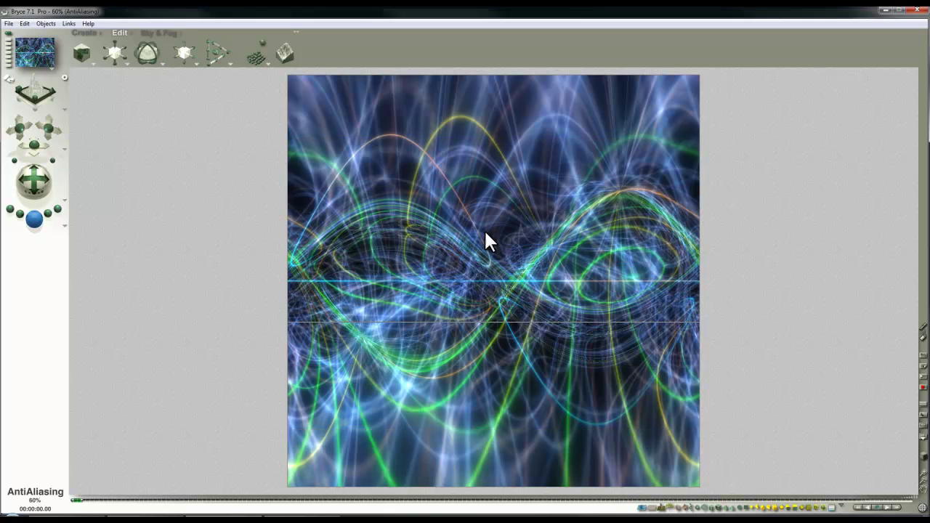
click(430, 113)
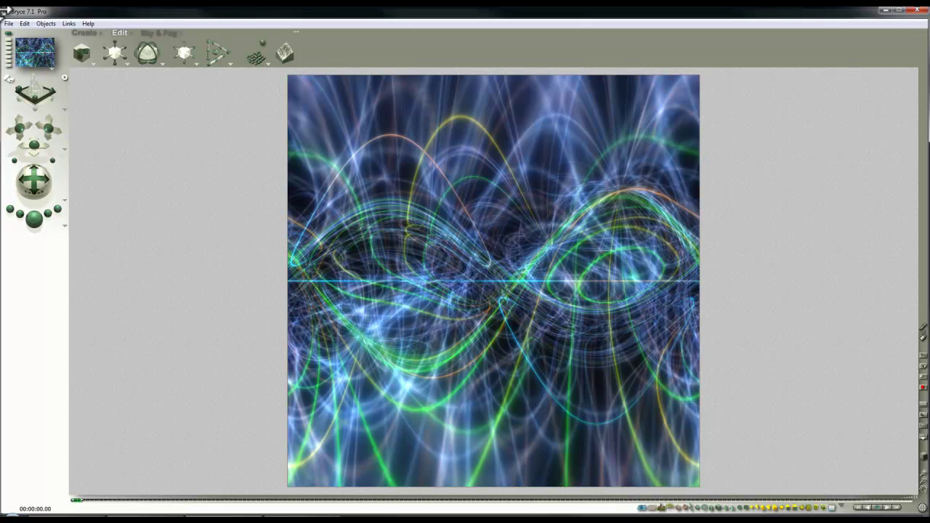
- Set the document aspect ratio to 2:1 (1700 x 850) and render the panorama
click(8, 24)
click(43, 252)
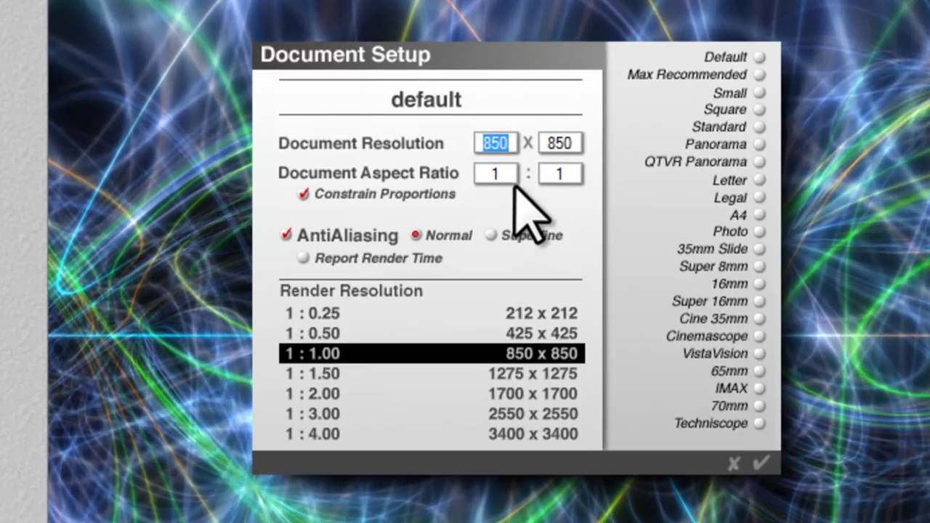
click(476, 216)
text(2)
click(761, 463)
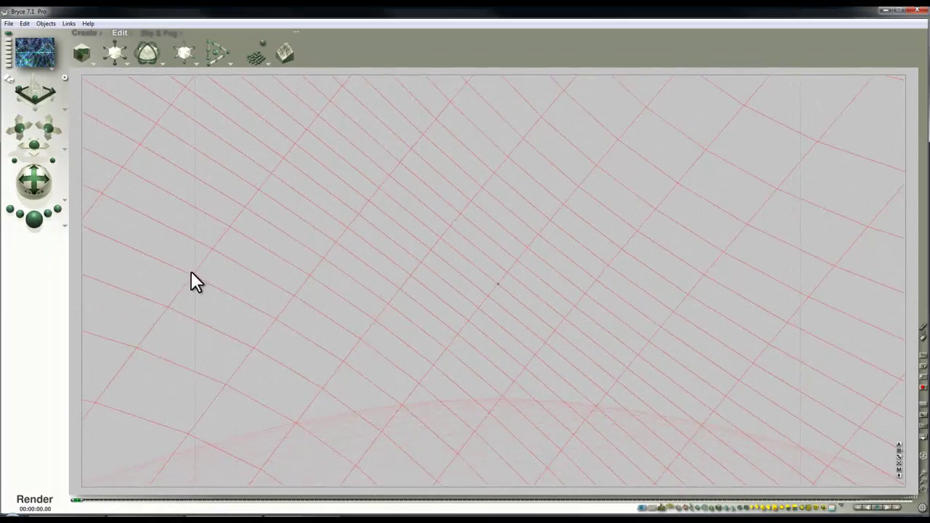
key(ctrl+r)
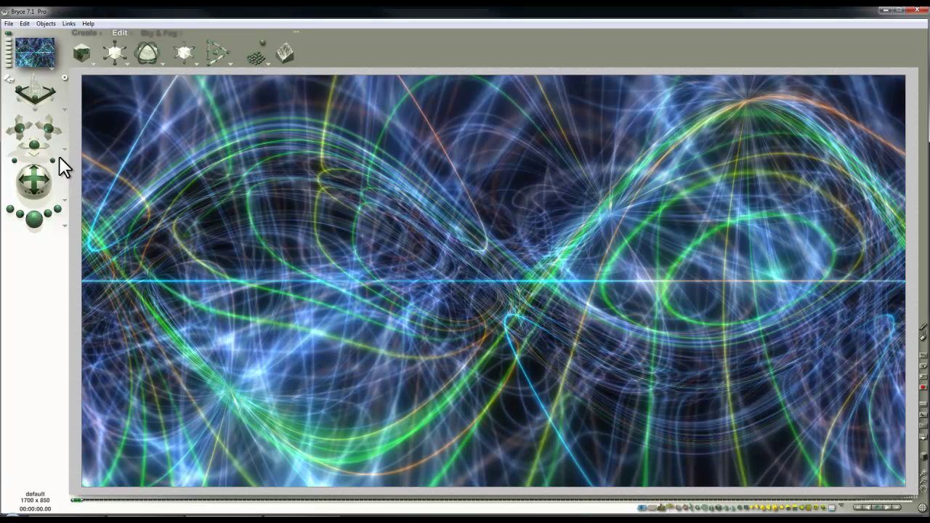
- Save the panorama as HDR image hdr3 and load it as the Sky Lab HDRI
click(8, 24)
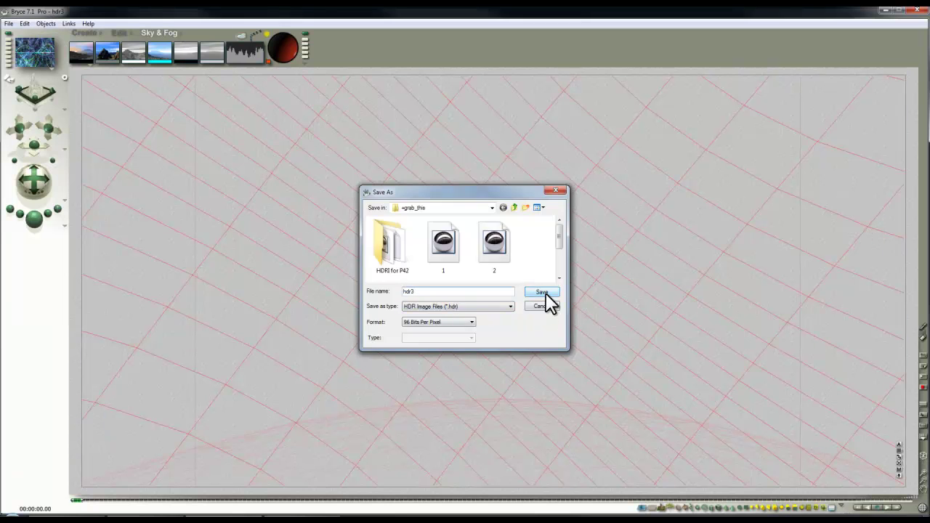
click(542, 298)
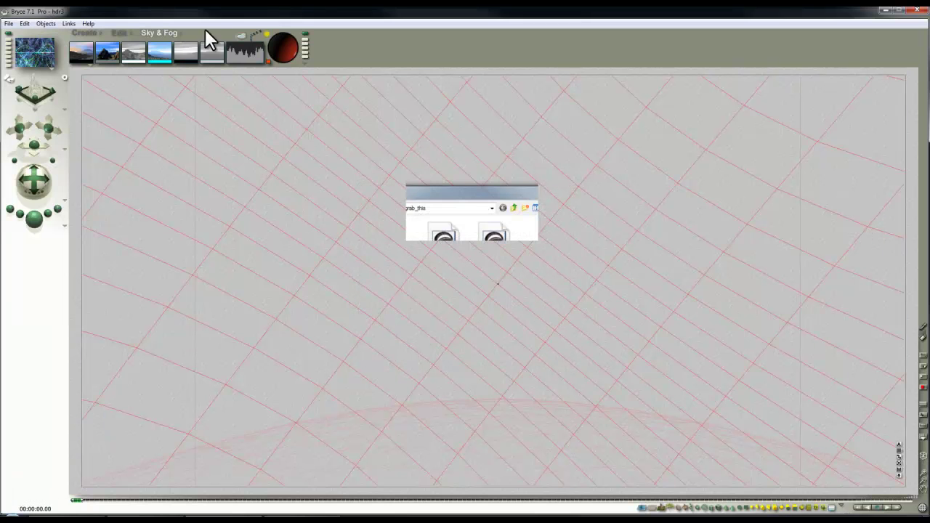
click(244, 37)
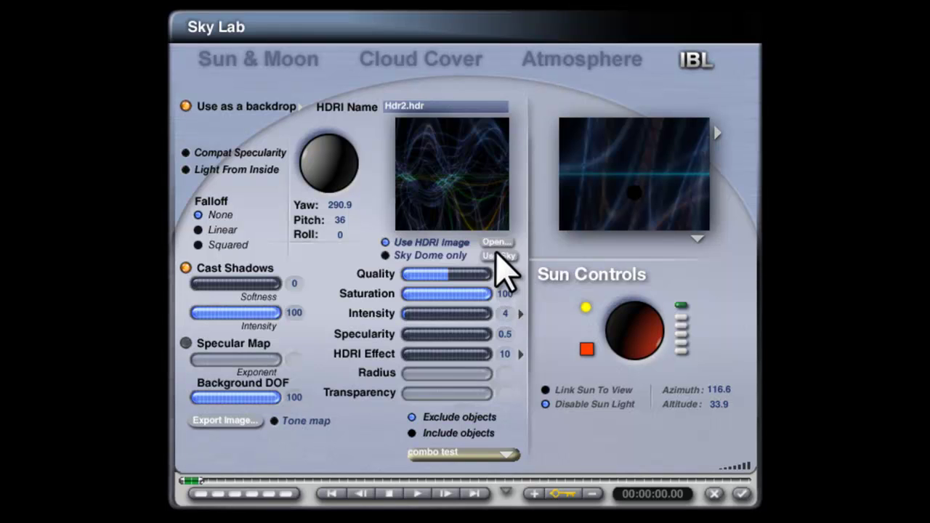
click(497, 243)
click(426, 245)
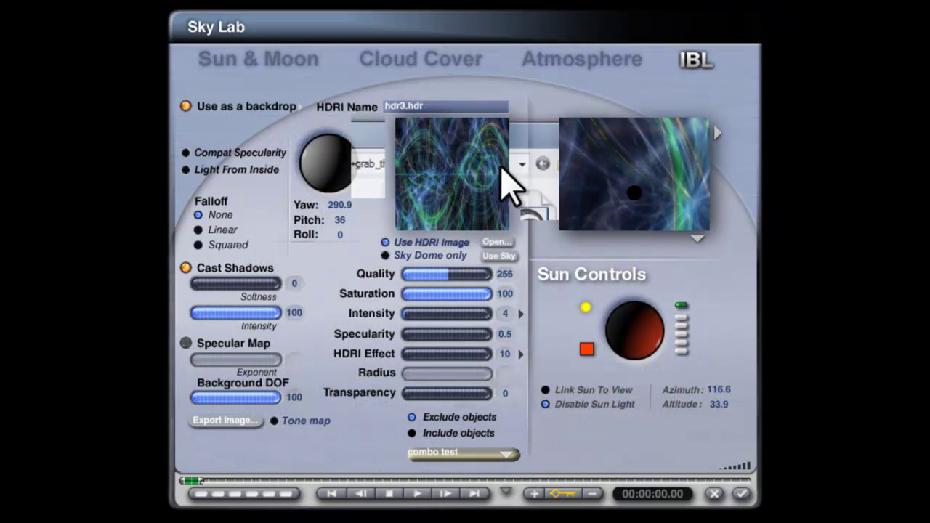
- Set the backdrop to Add to sky and render with the new backdrop
click(299, 106)
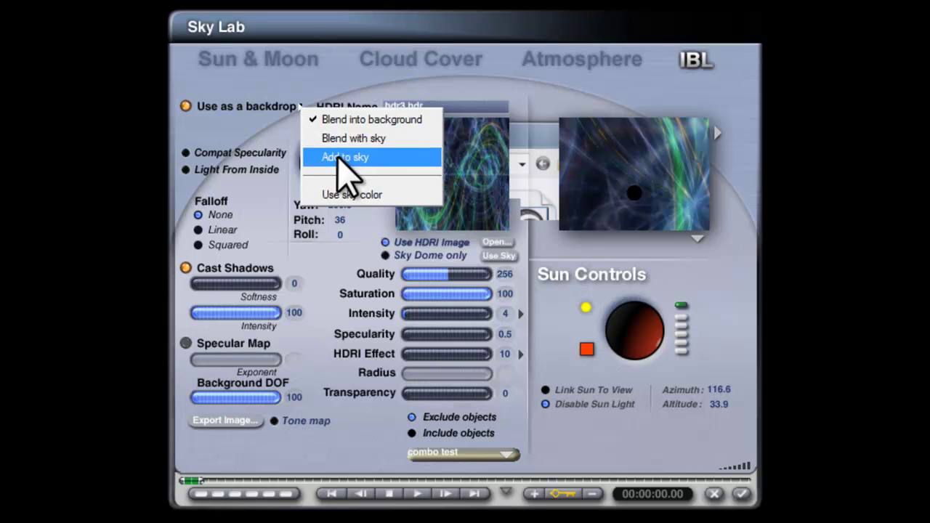
click(339, 158)
click(741, 494)
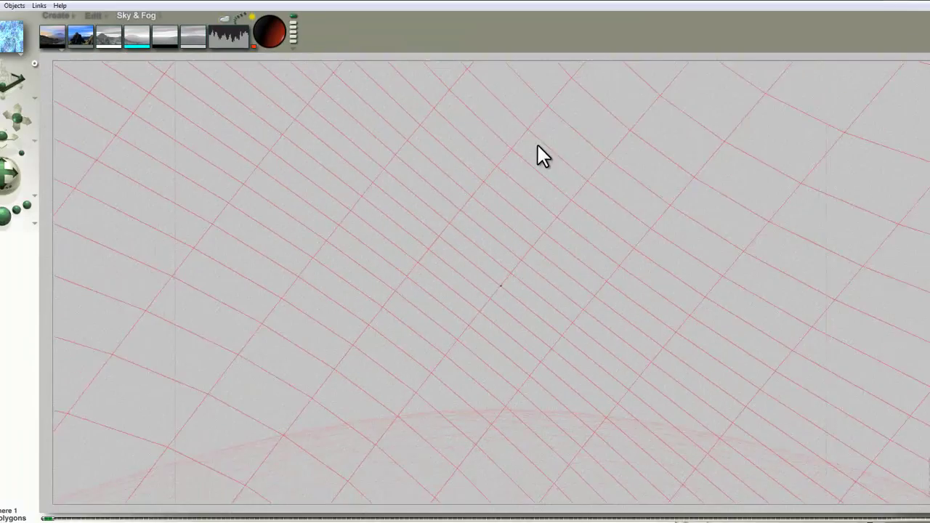
key(ctrl+r)
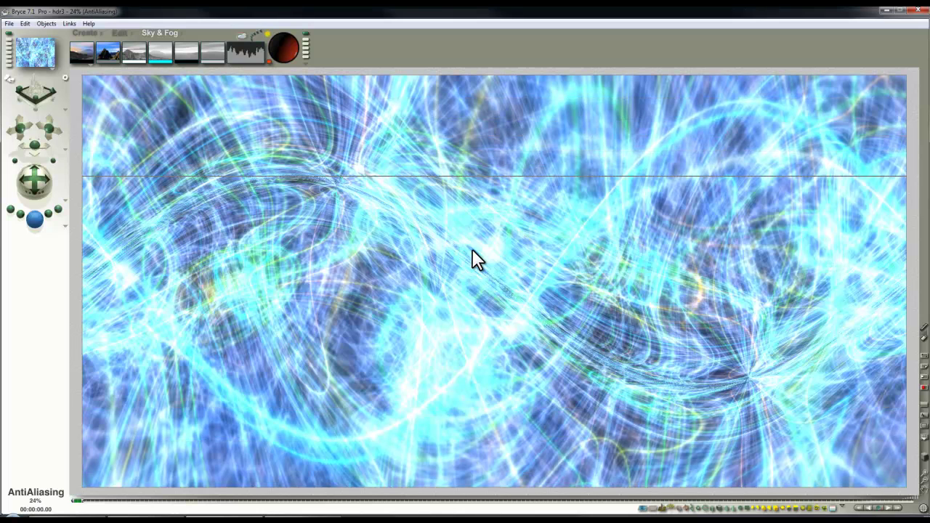
- Delete Sphere 1 and render from the camera view with only the hdr3 backdrop lighting the scene
click(396, 190)
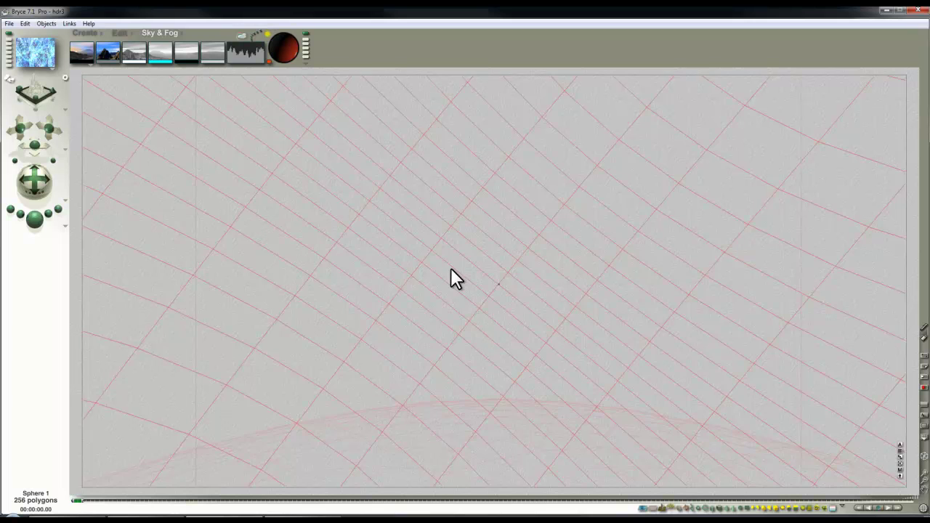
key(Delete)
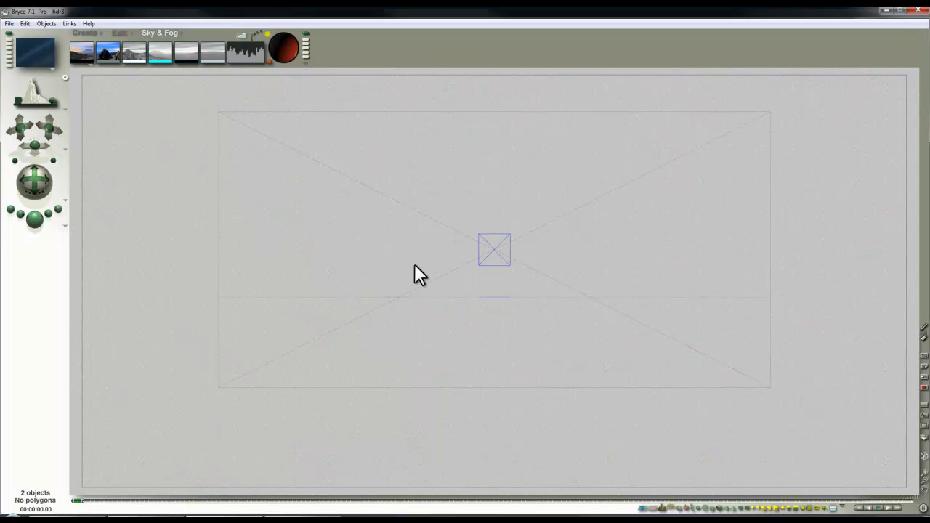
key(2)
click(42, 221)
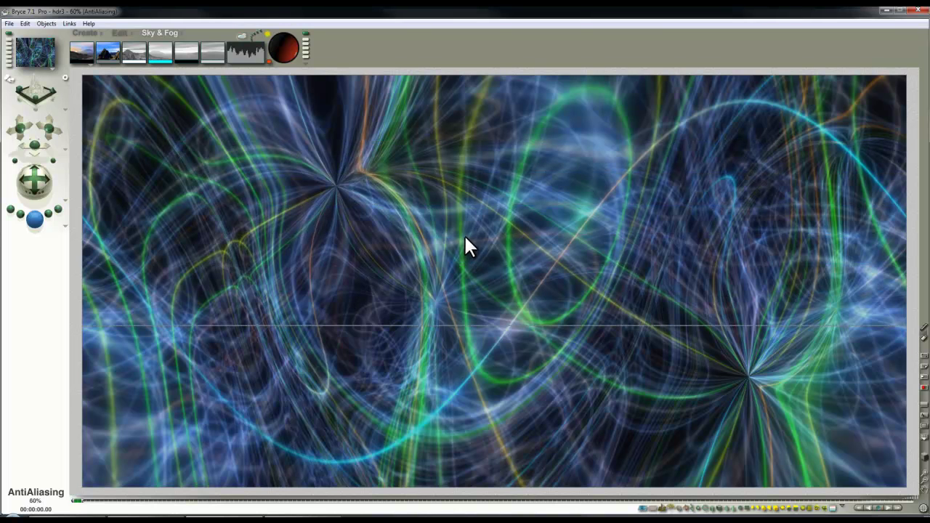
- In Sky Lab's IBL tab, try hdr3.hdr intensity 6 and 7, then settle on 5 and accept
click(241, 34)
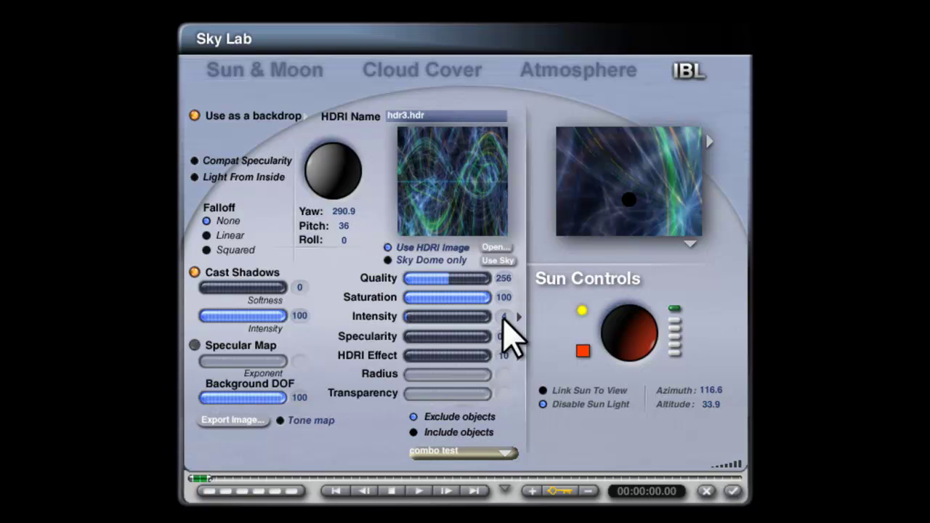
click(503, 317)
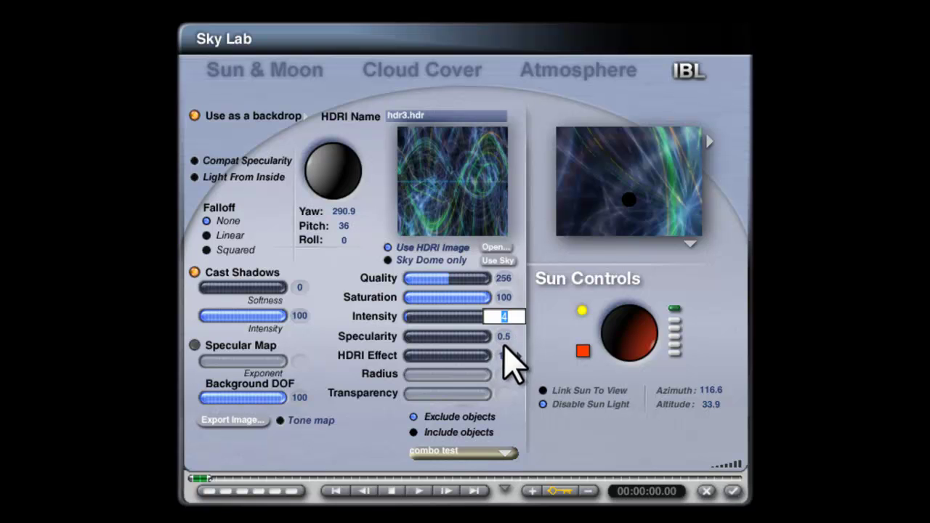
text(6)
key(Return)
click(504, 318)
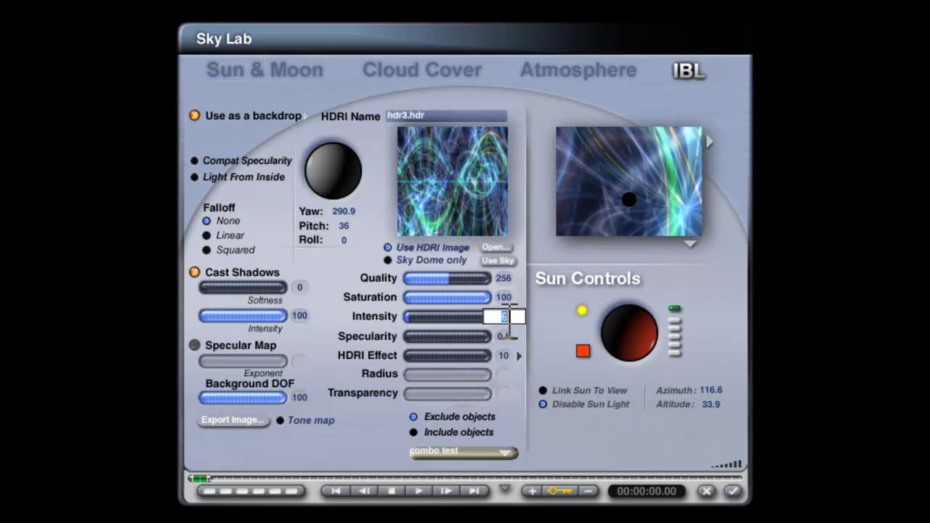
text(7)
key(Return)
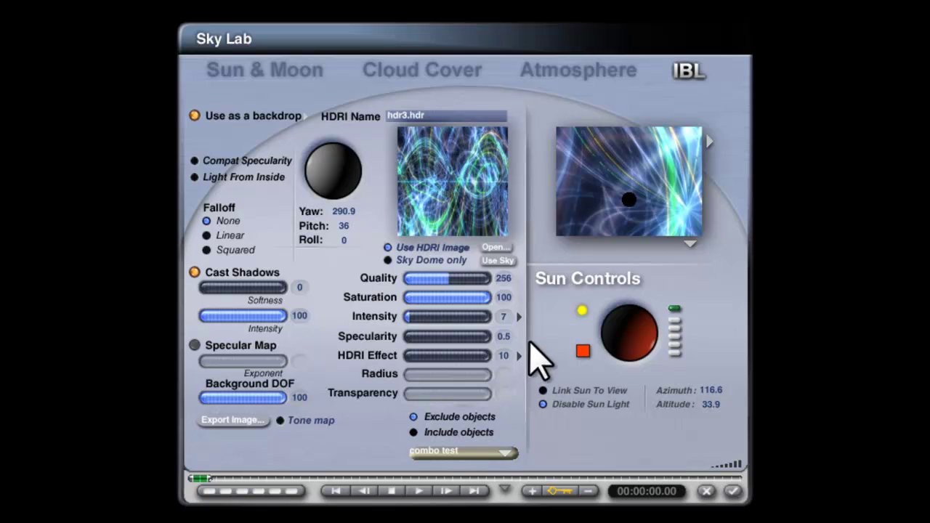
click(503, 318)
text(5)
key(Return)
click(732, 491)
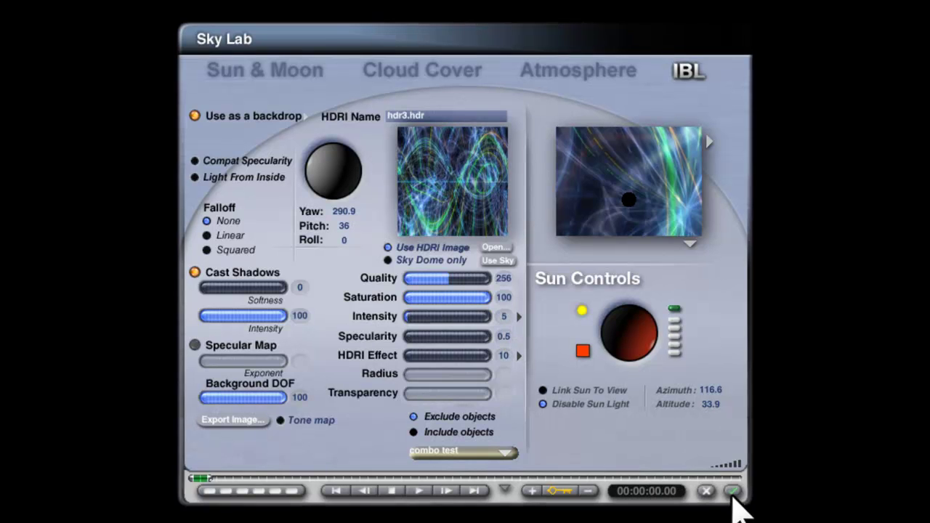